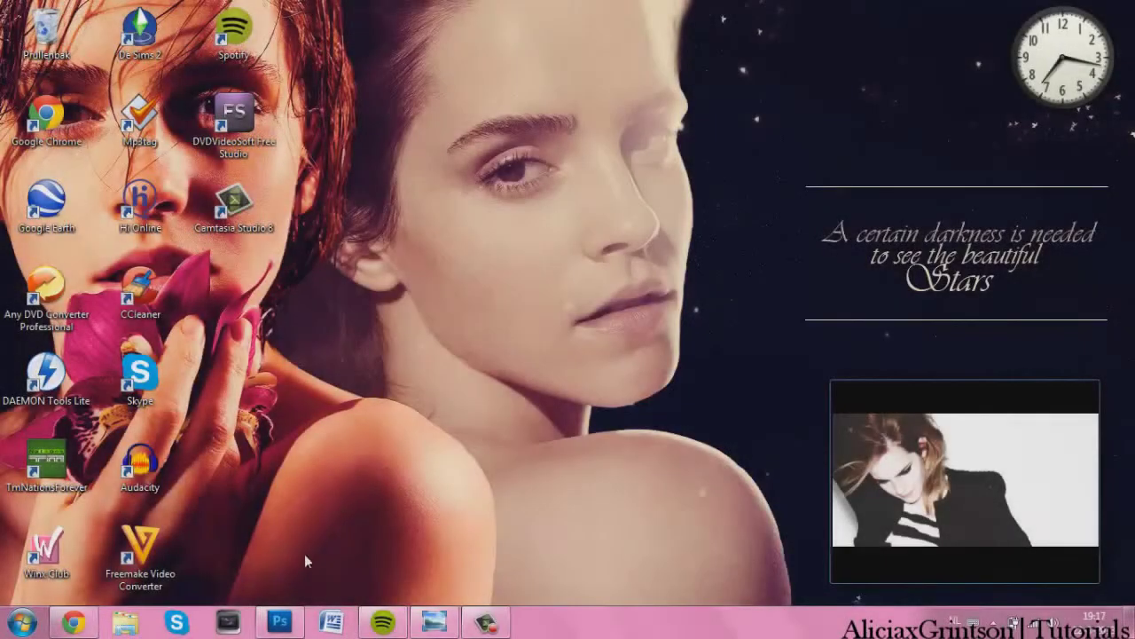
Step: Bring Photoshop forward with the 6462.jpg girl photo and large (11).jpg clouds open
{"action": "left_click", "coordinate": [289, 624]}
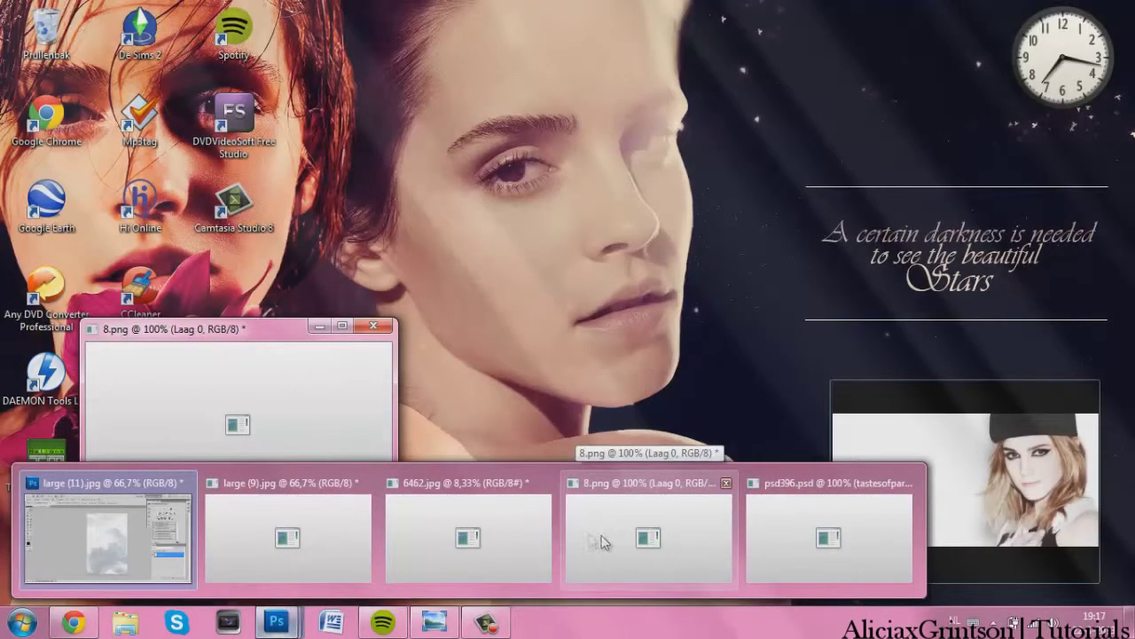
{"action": "left_click", "coordinate": [500, 529]}
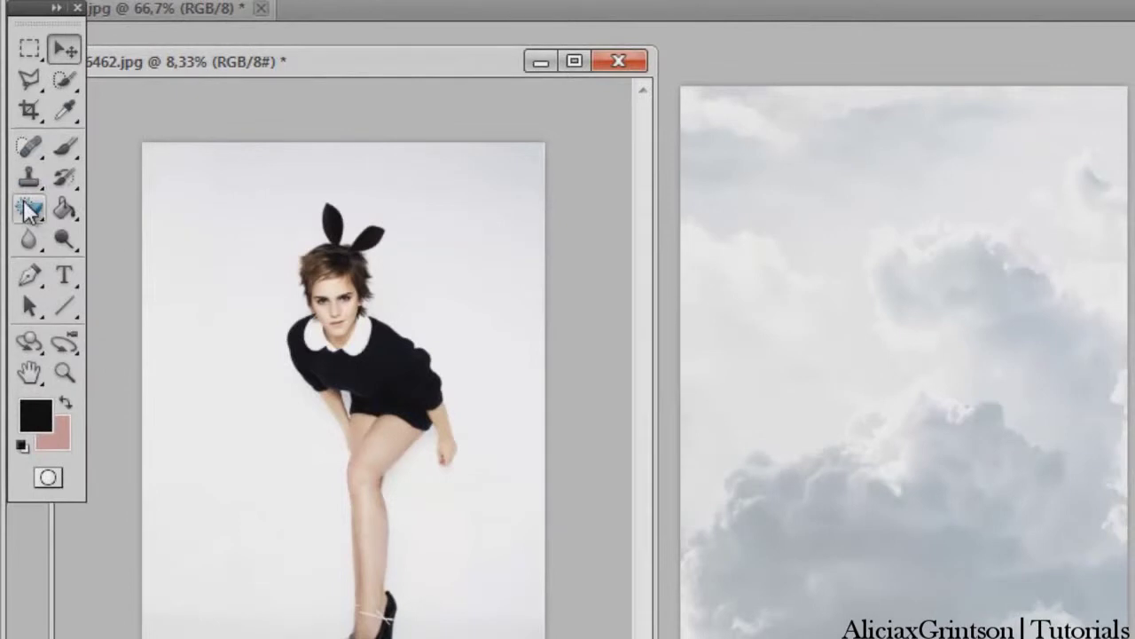
Step: Magic-erase the white backdrop around the girl, zooming in and out to check the cut-out
{"action": "left_click", "coordinate": [26, 208]}
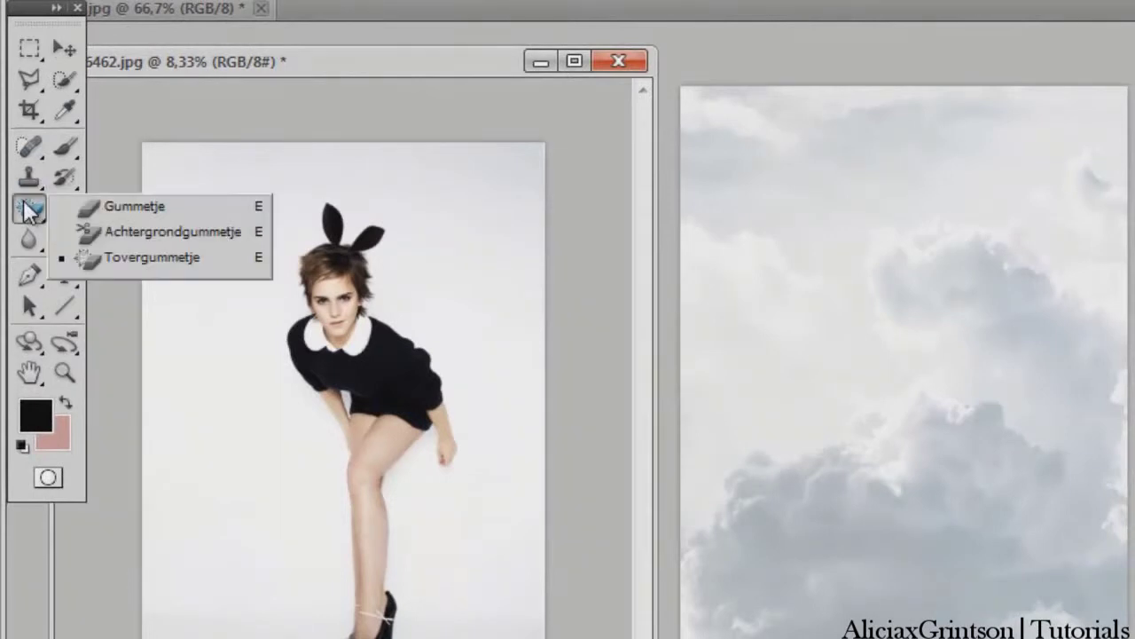
{"action": "left_click", "coordinate": [144, 264]}
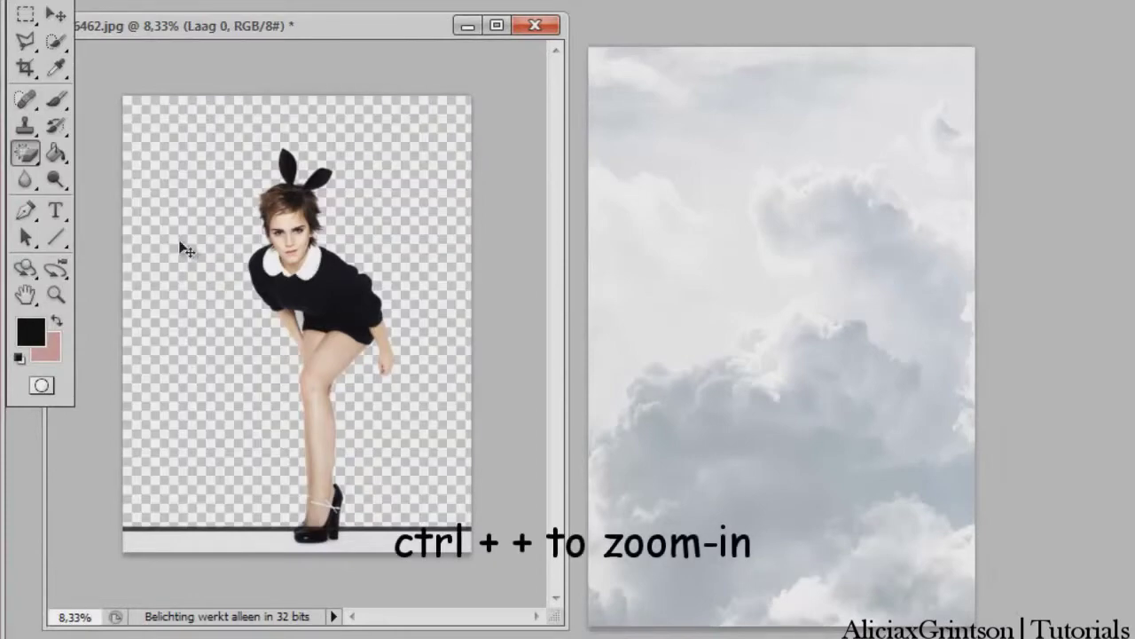
{"action": "key", "text": "ctrl+plus"}
{"action": "key", "text": "ctrl+plus"}
{"action": "key", "text": "ctrl+plus"}
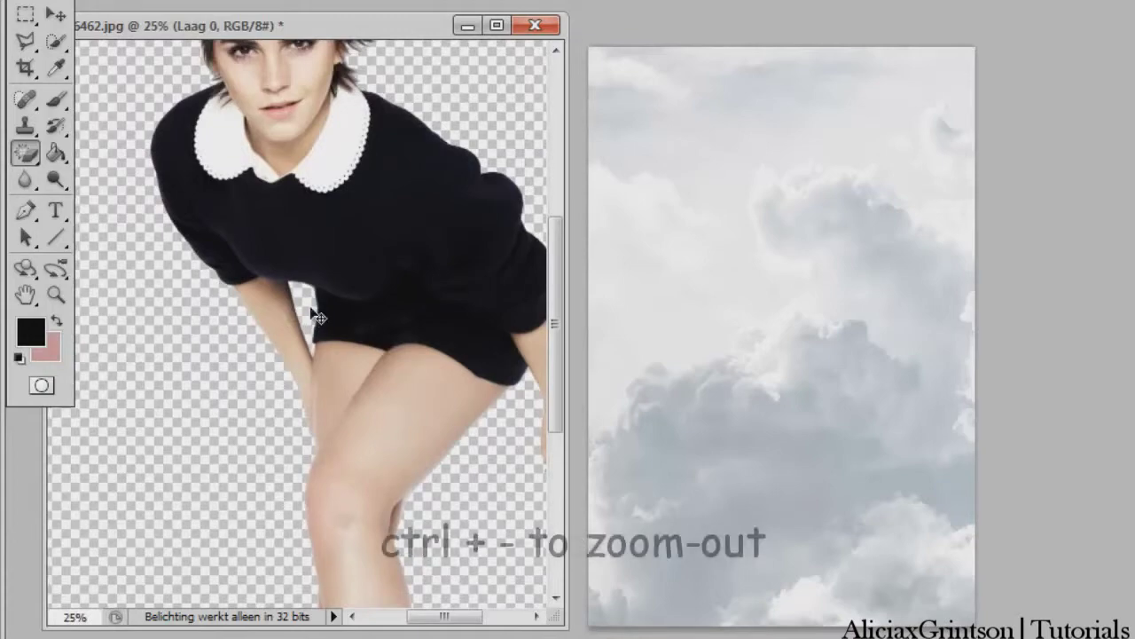
{"action": "key", "text": "ctrl+minus"}
{"action": "key", "text": "ctrl+minus"}
{"action": "key", "text": "ctrl+minus"}
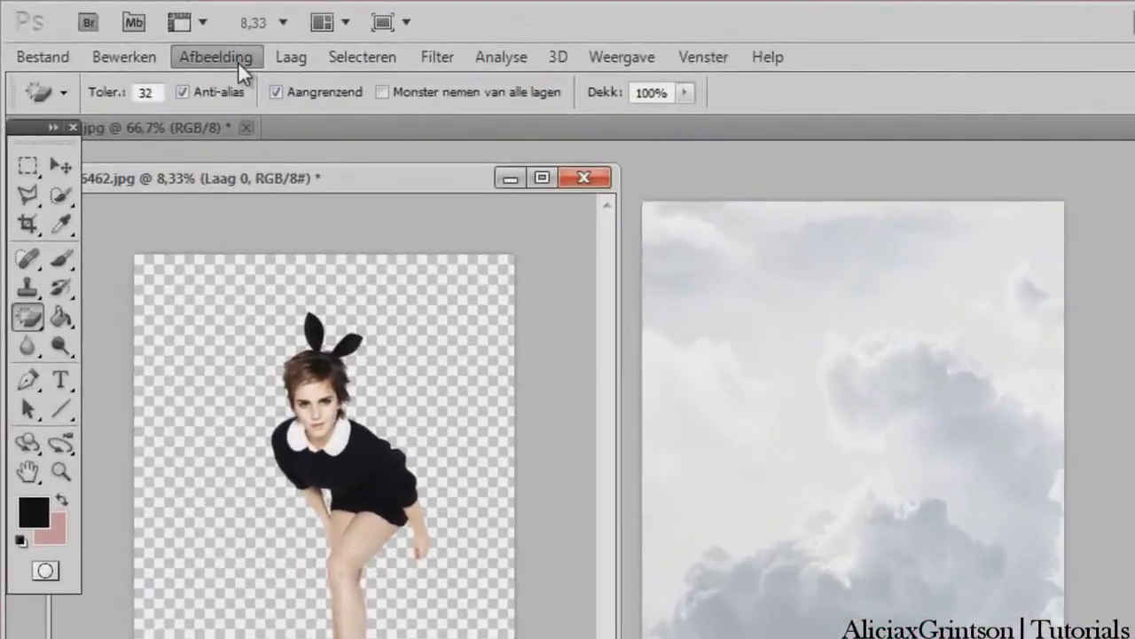
Step: Resize 6462.jpg from 3611 × 4724 to 688 × 900 pixels with proportions kept
{"action": "left_click", "coordinate": [156, 40]}
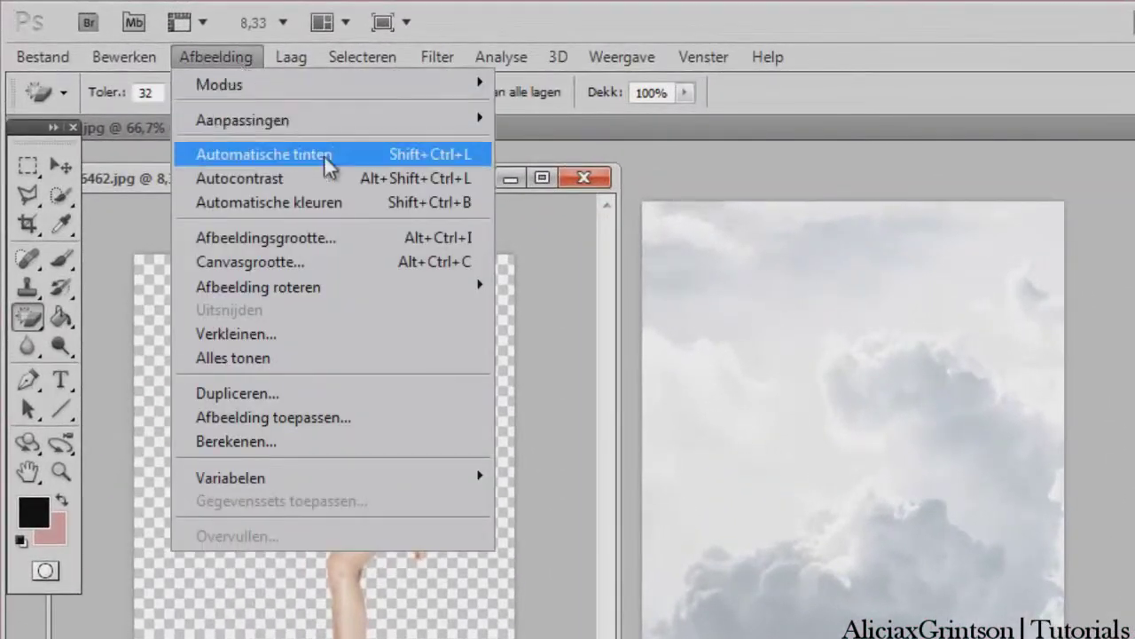
{"action": "left_click", "coordinate": [323, 237]}
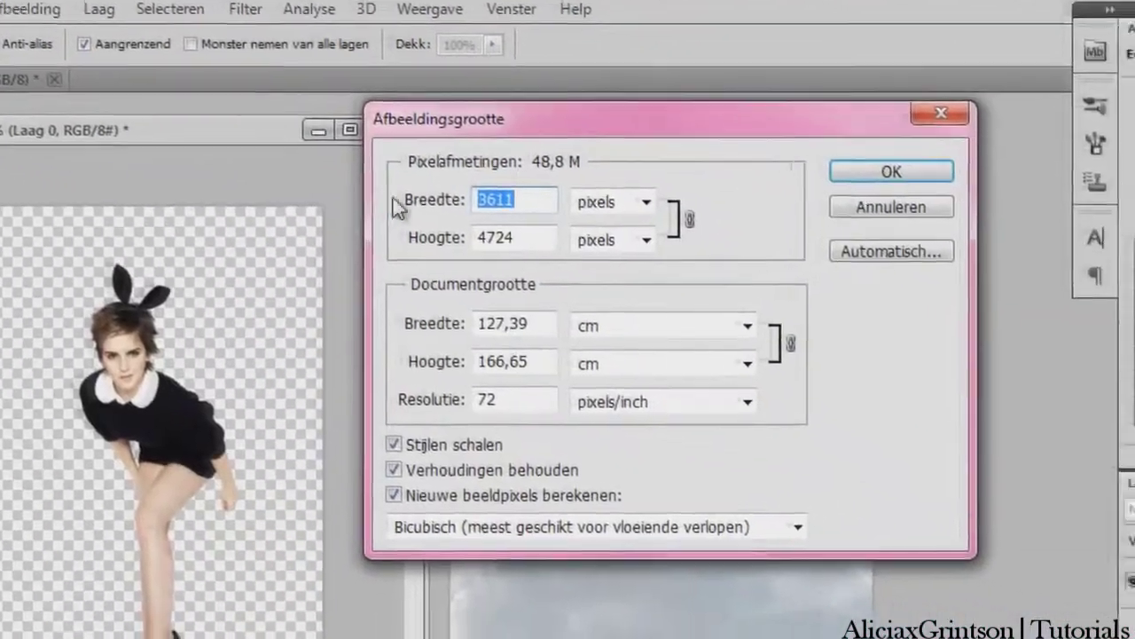
{"action": "key", "text": "Tab"}
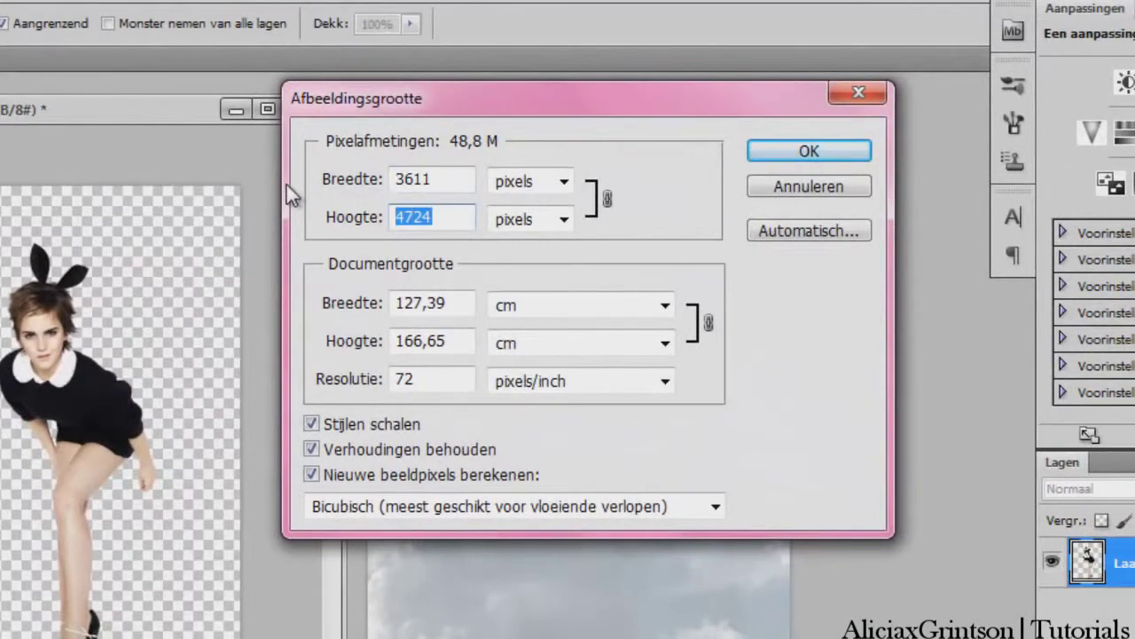
{"action": "key", "text": "BackSpace"}
{"action": "type", "text": "900"}
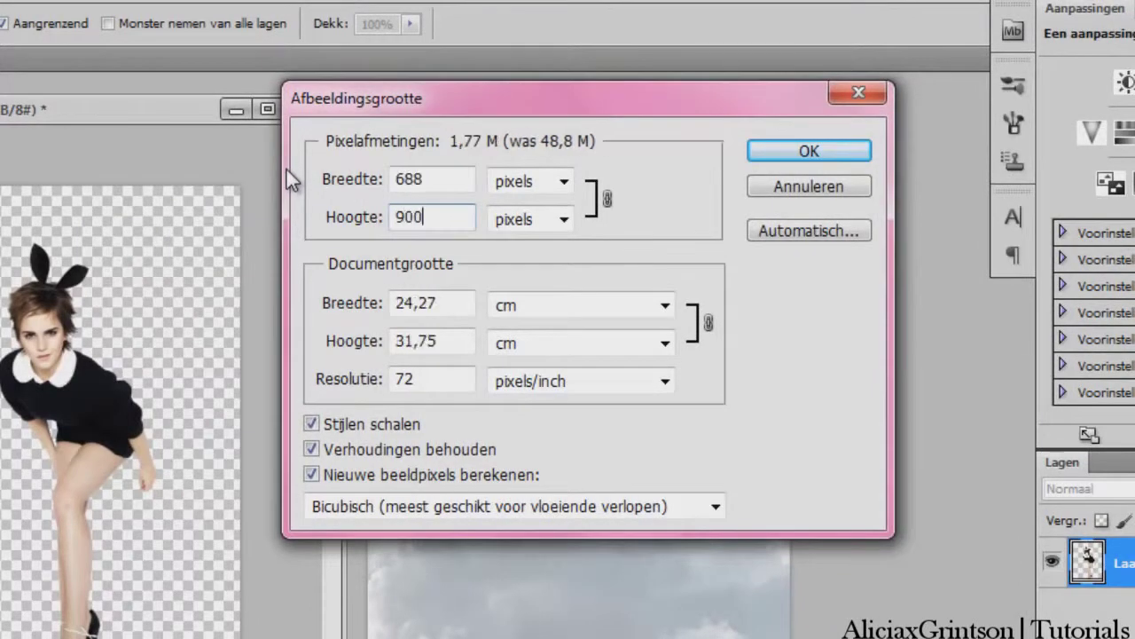
{"action": "left_click", "coordinate": [776, 149]}
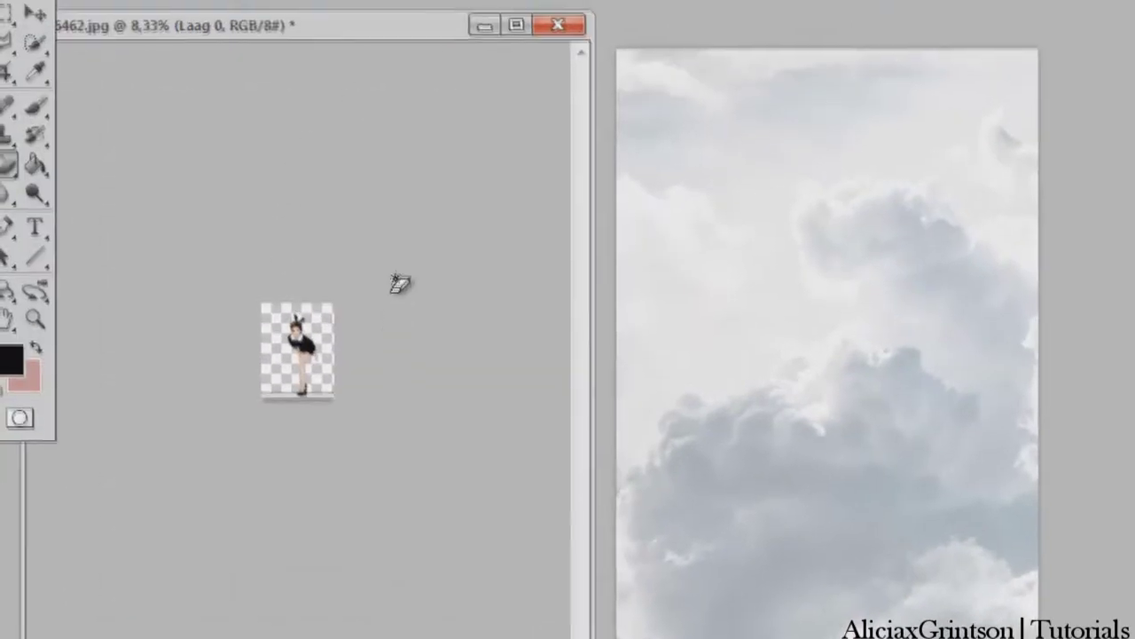
Step: Drag the girl onto the clouds as Laag 1, set her low, and close 6462.jpg
{"action": "left_click", "coordinate": [60, 76]}
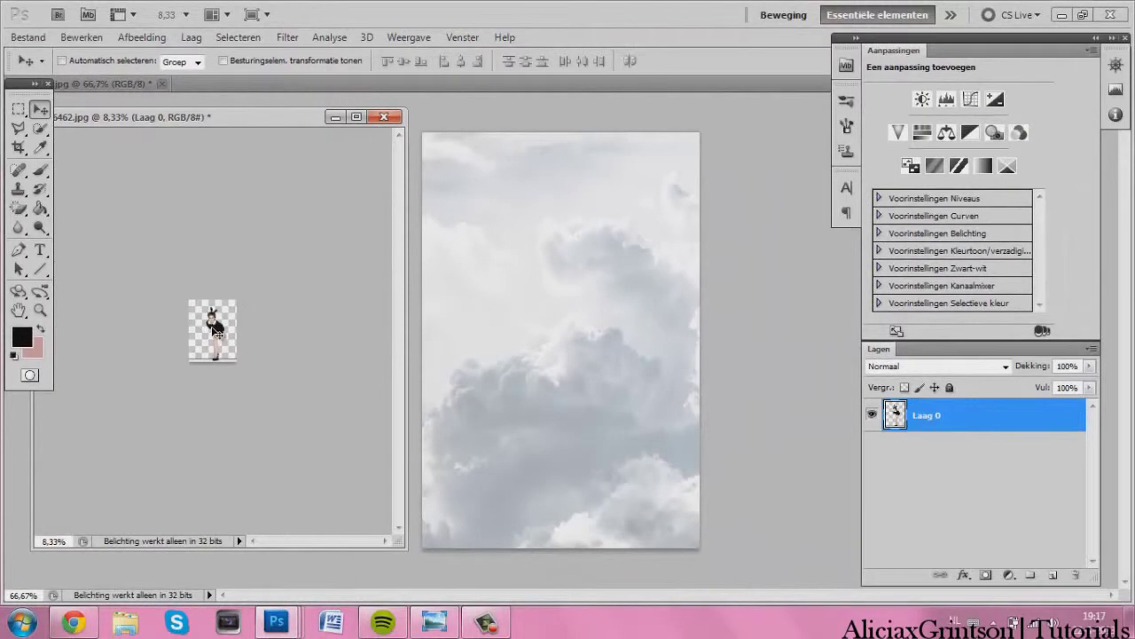
{"action": "left_click_drag", "start_coordinate": [215, 331], "coordinate": [554, 321]}
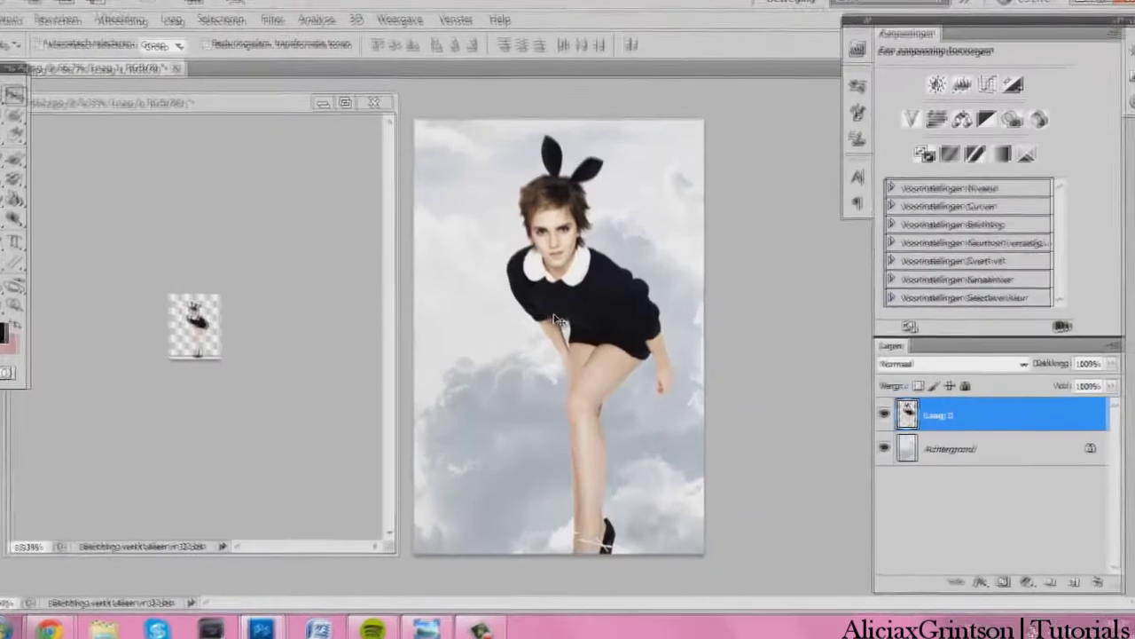
{"action": "mouse_move", "coordinate": [557, 321]}
{"action": "left_mouse_down"}
{"action": "mouse_move", "coordinate": [546, 332]}
{"action": "mouse_move", "coordinate": [547, 422]}
{"action": "left_mouse_up"}
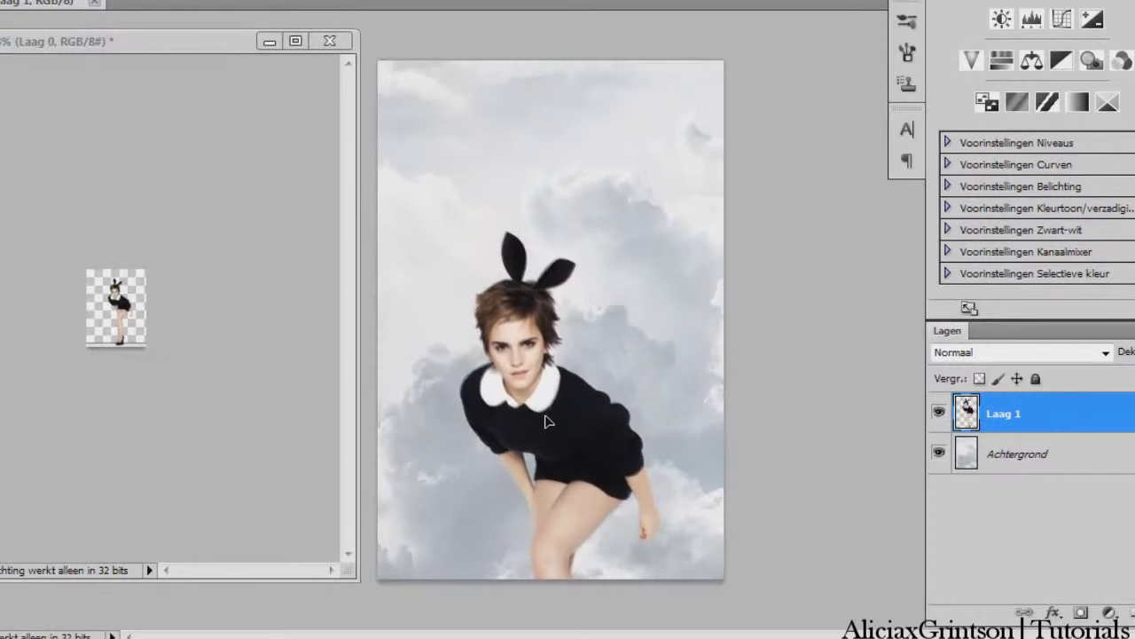
{"action": "left_click_drag", "start_coordinate": [548, 422], "coordinate": [552, 430]}
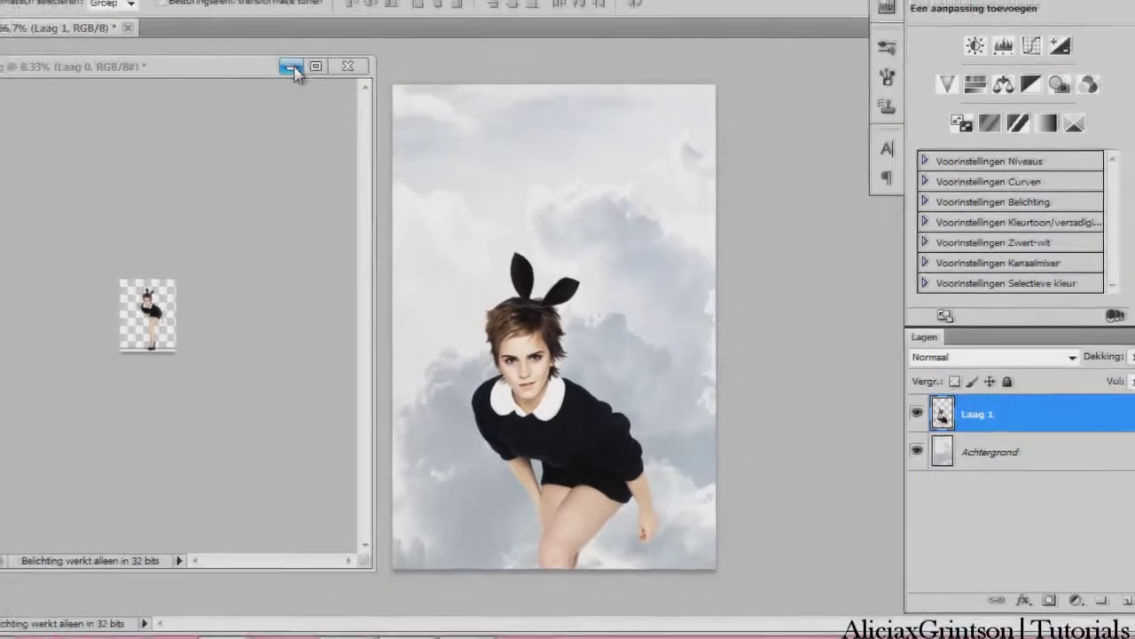
{"action": "left_click", "coordinate": [329, 41]}
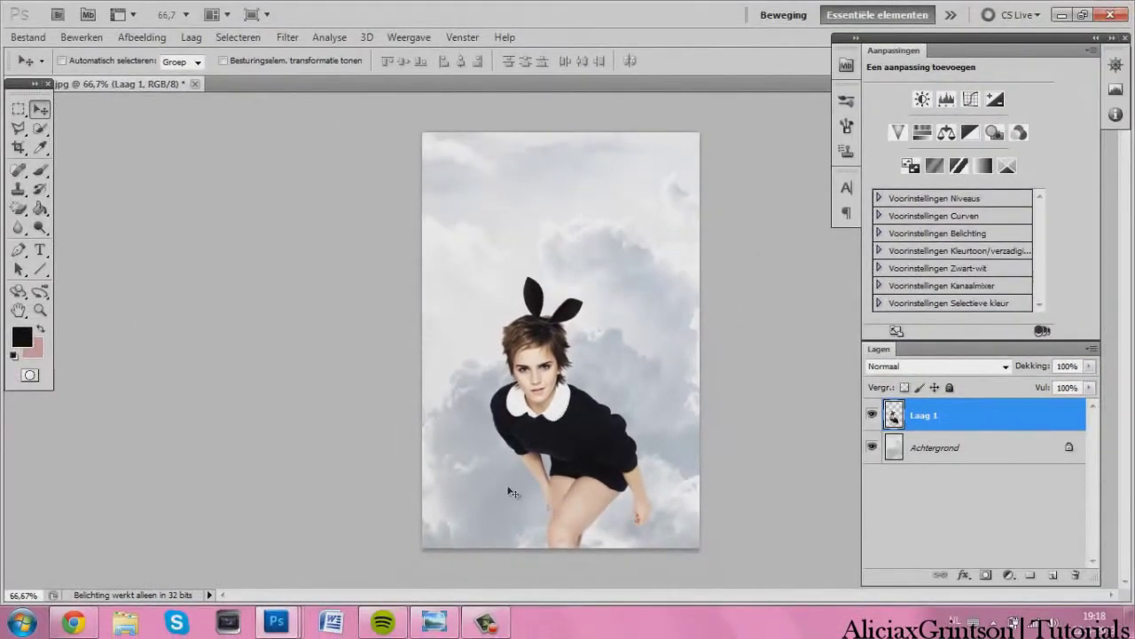
{"action": "mouse_move", "coordinate": [276, 622]}
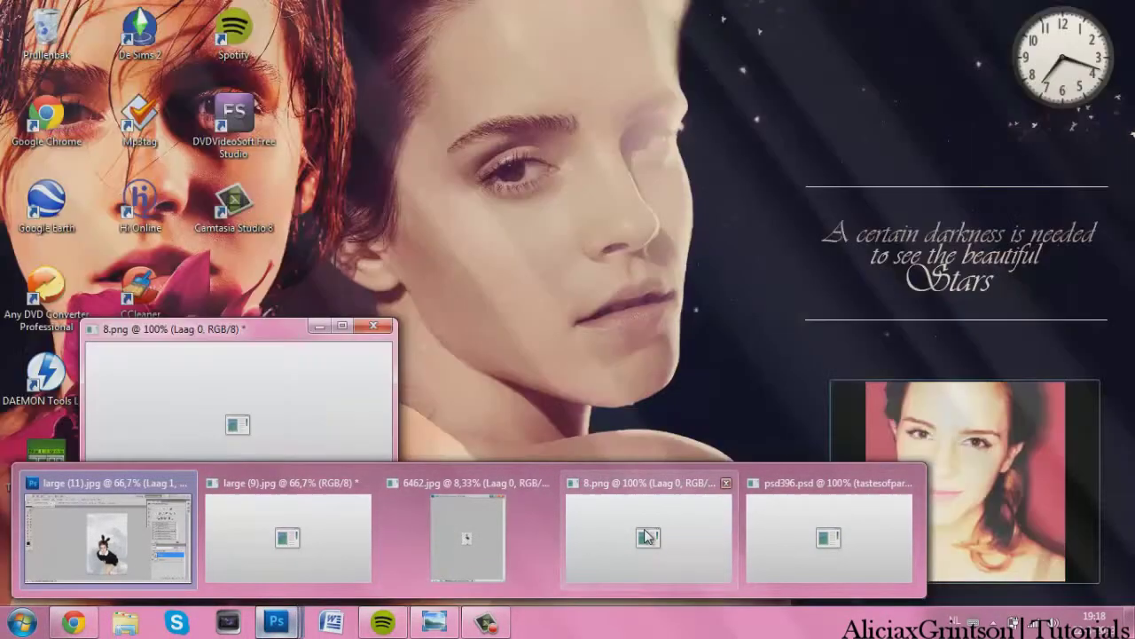
Step: Bring up 8.png and large (9).jpg and magic-erase the white behind the handwriting
{"action": "left_click", "coordinate": [644, 529]}
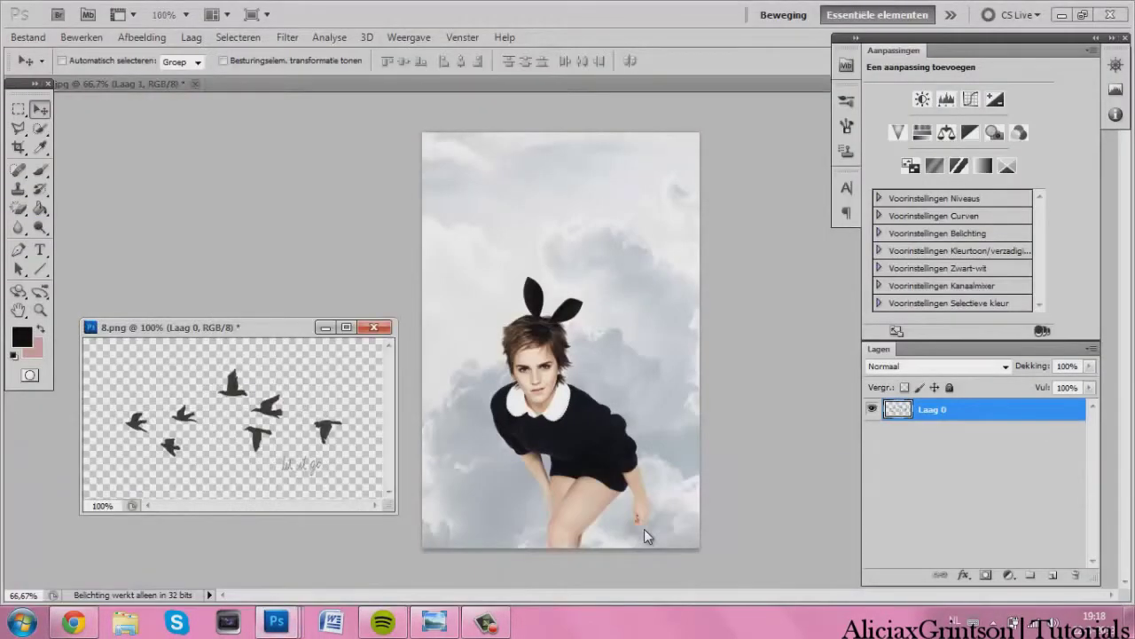
{"action": "mouse_move", "coordinate": [276, 622]}
{"action": "left_click", "coordinate": [306, 562]}
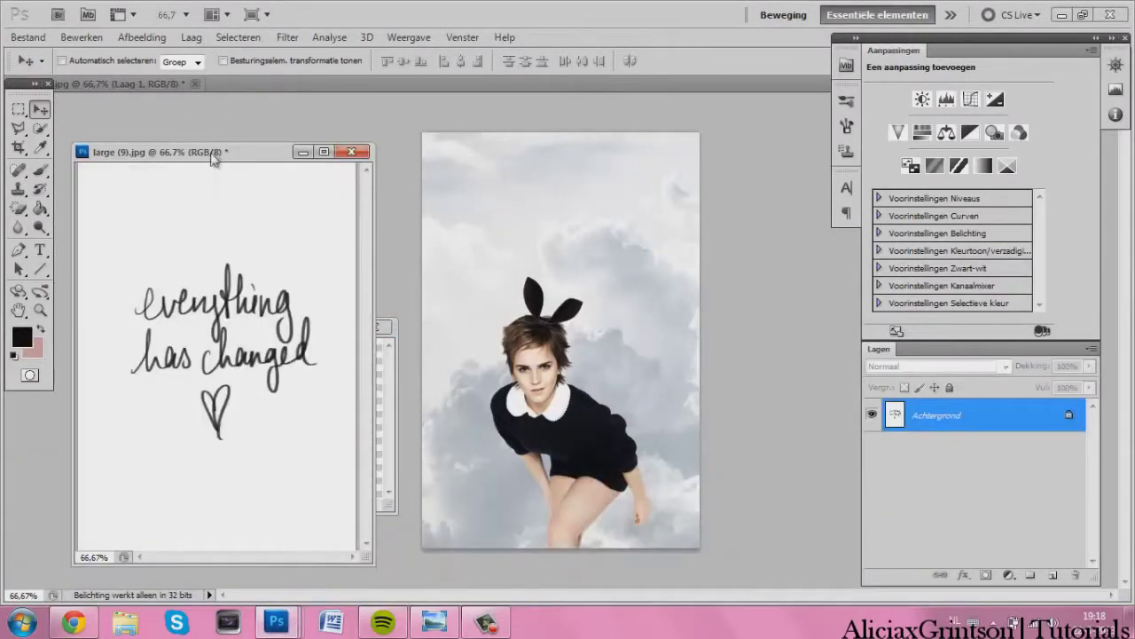
{"action": "left_click_drag", "start_coordinate": [210, 160], "coordinate": [236, 142]}
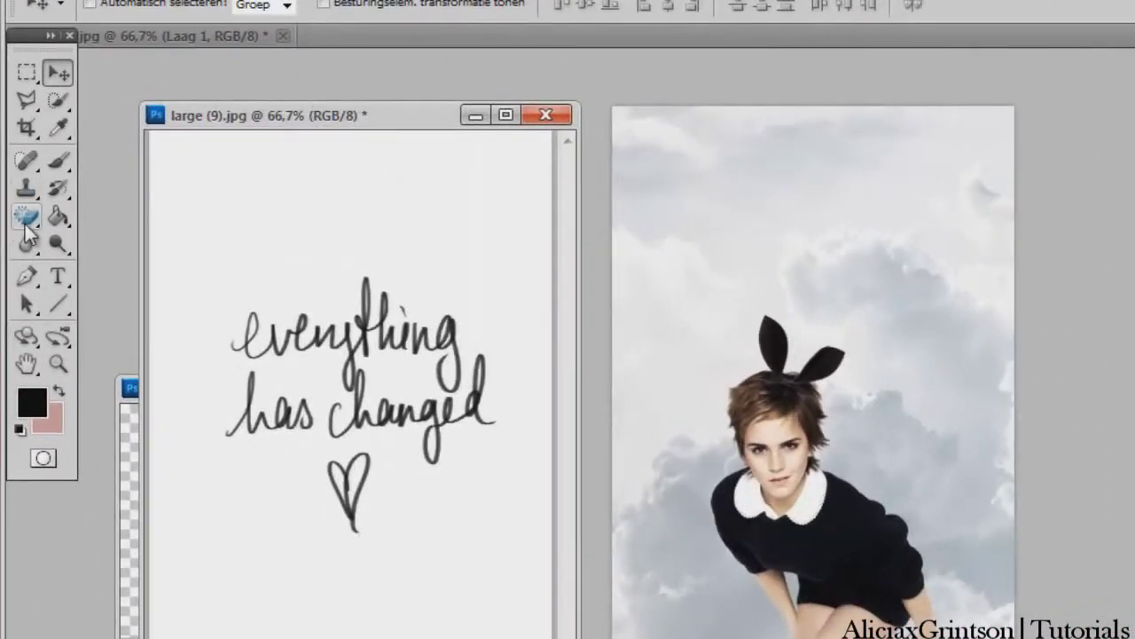
{"action": "left_click", "coordinate": [27, 229]}
{"action": "left_click", "coordinate": [27, 229]}
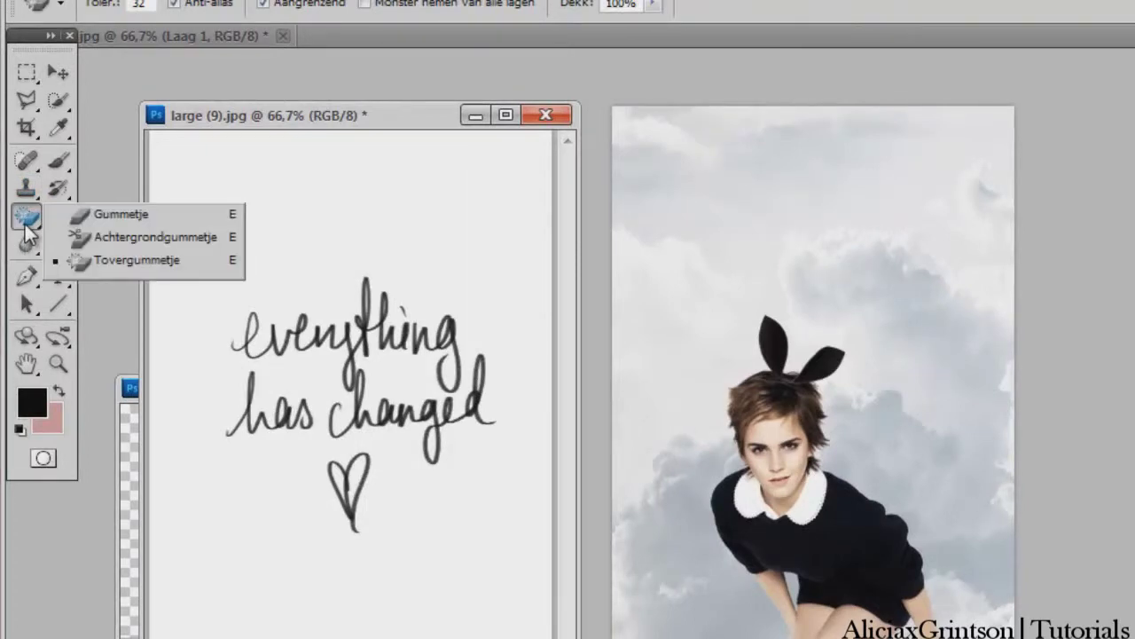
{"action": "left_click", "coordinate": [314, 196]}
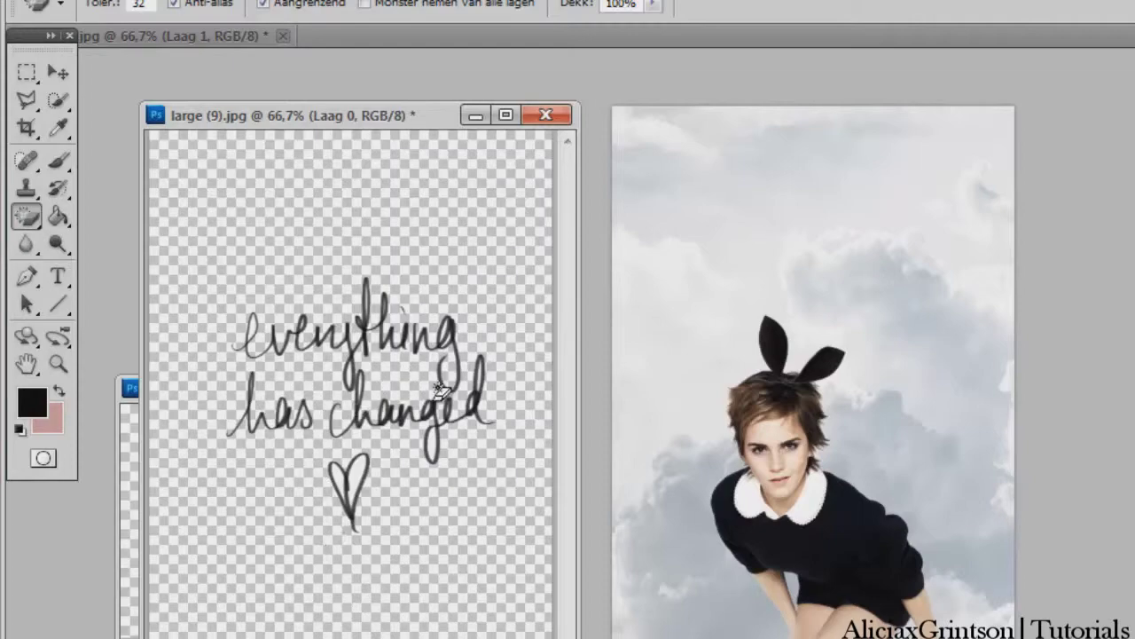
Step: Zoom and pan around the erased handwriting image to inspect its edges
{"action": "key", "text": "ctrl+plus"}
{"action": "key", "text": "ctrl+plus"}
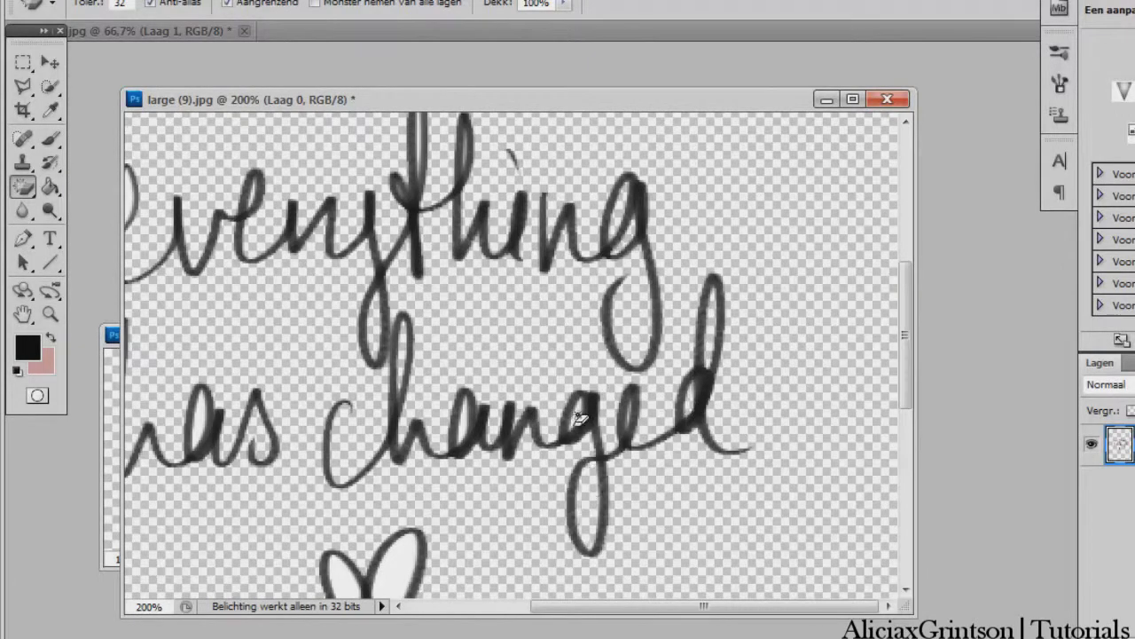
{"action": "scroll", "coordinate": [440, 259], "scroll_direction": "up", "scroll_amount": 3}
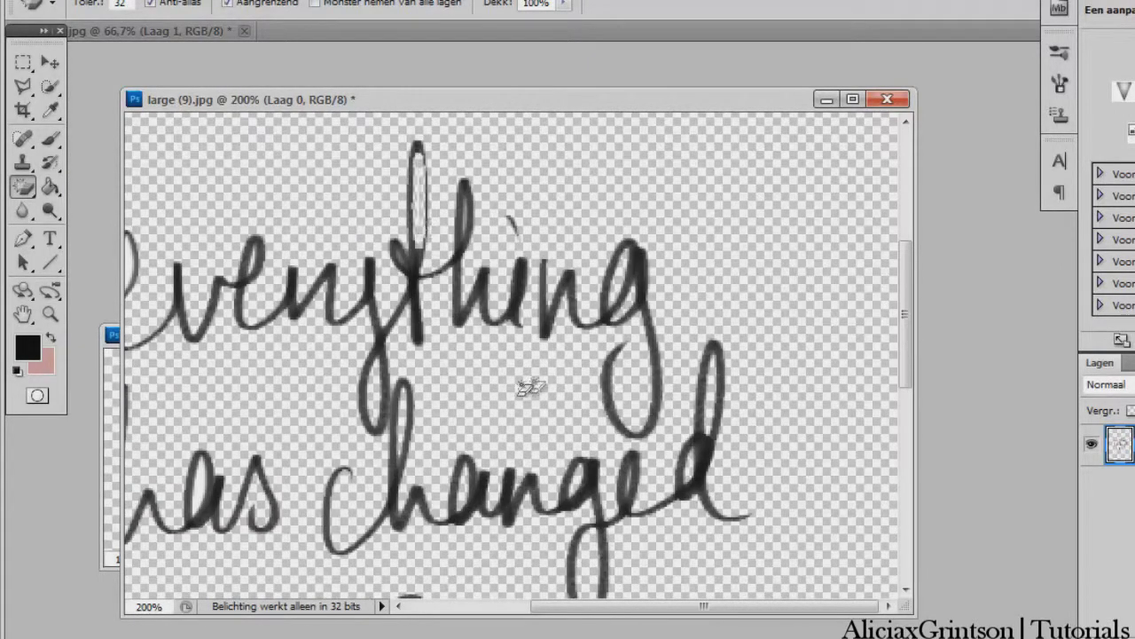
{"action": "left_click_drag", "start_coordinate": [612, 609], "coordinate": [554, 608]}
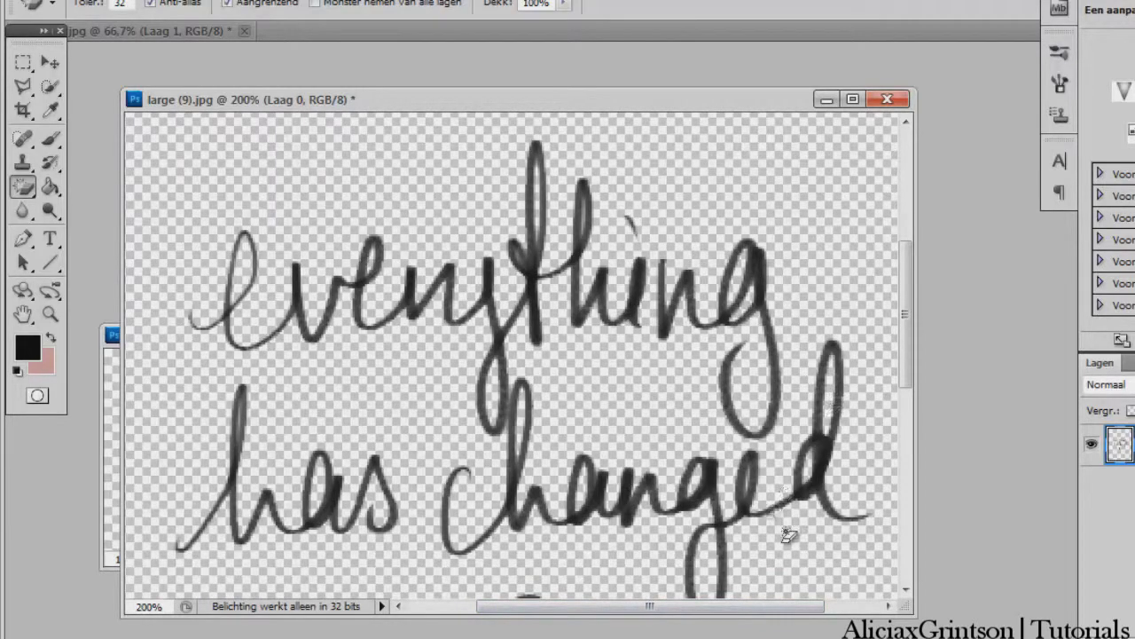
{"action": "key", "text": "ctrl+minus"}
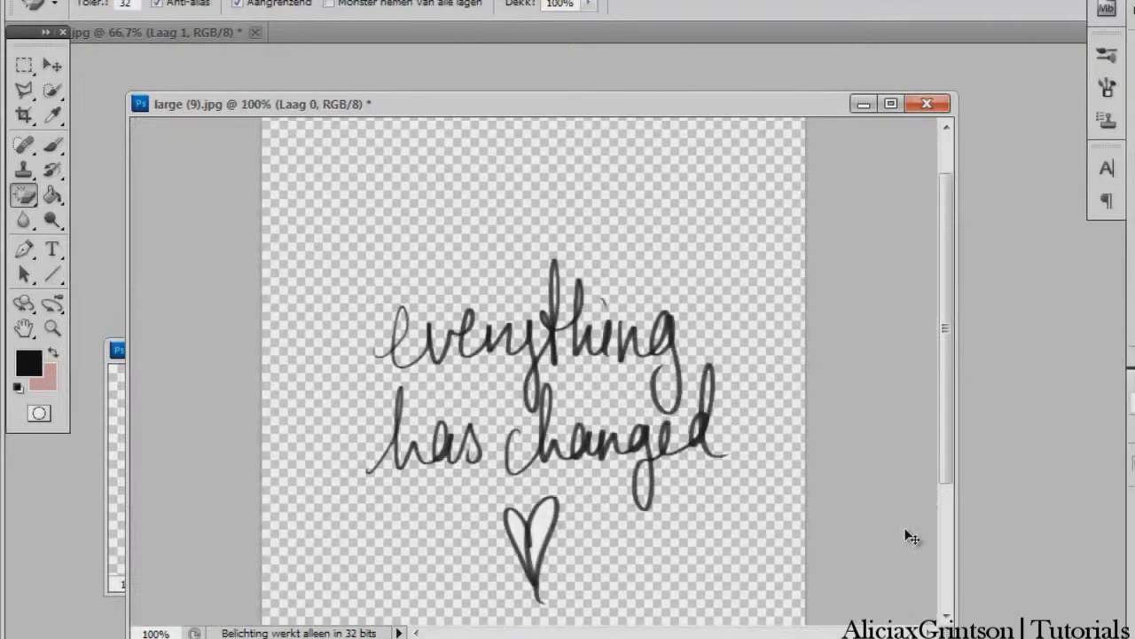
{"action": "key", "text": "ctrl+minus"}
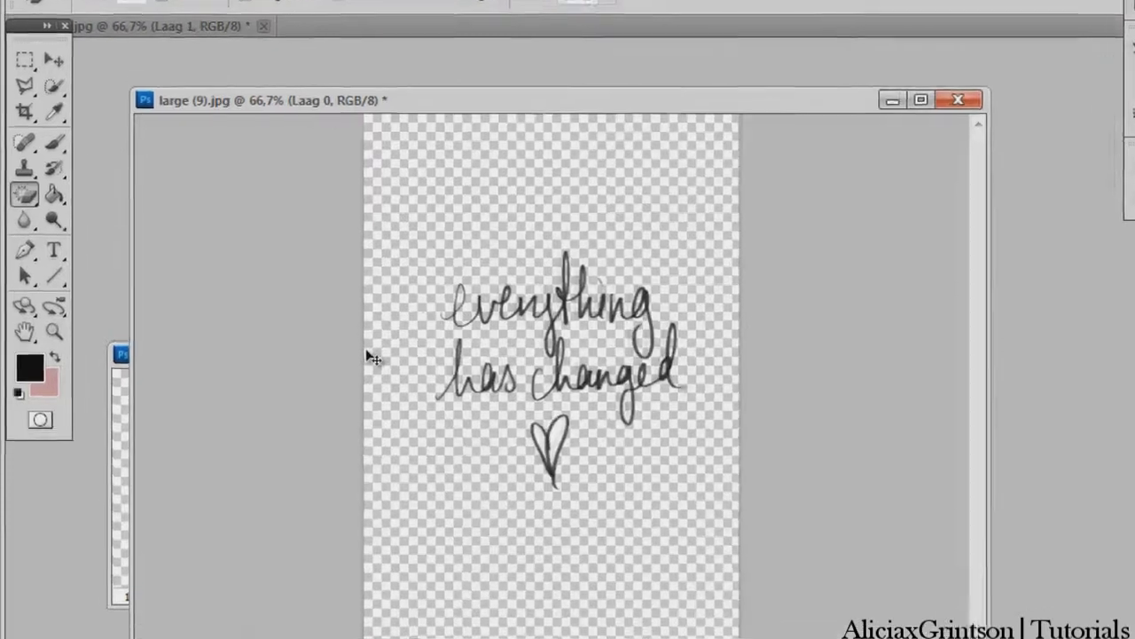
{"action": "key", "text": "ctrl+plus"}
{"action": "right_click", "coordinate": [37, 194]}
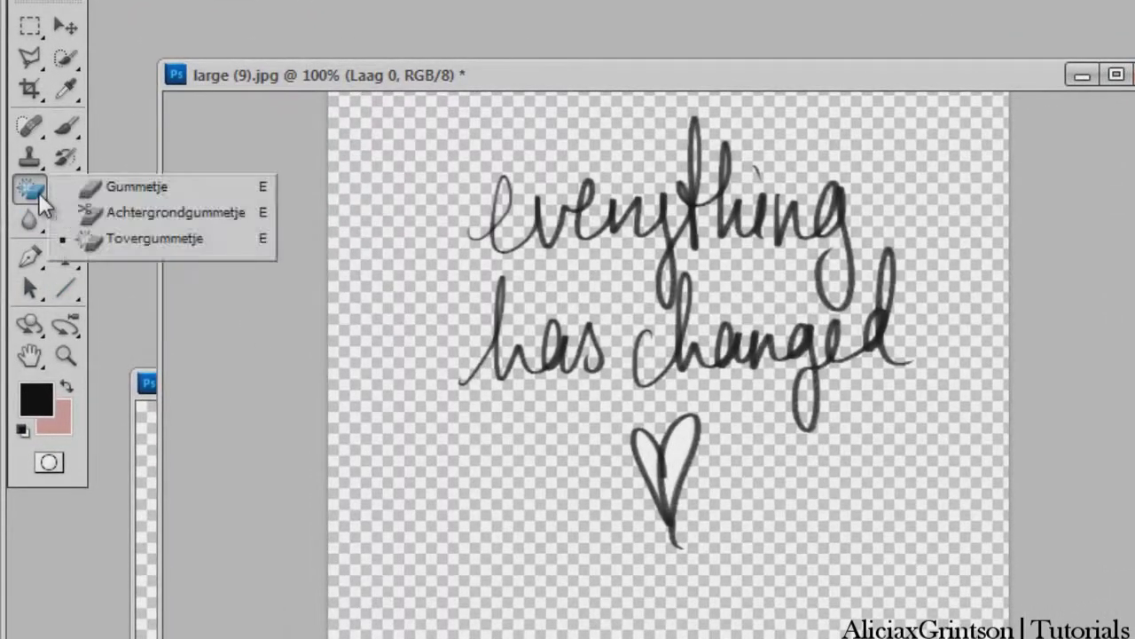
Step: Erase the heart below 'everything has changed' and narrow its window to reveal the collage
{"action": "left_click", "coordinate": [84, 187]}
{"action": "mouse_move", "coordinate": [614, 487]}
{"action": "left_mouse_down"}
{"action": "mouse_move", "coordinate": [684, 515]}
{"action": "mouse_move", "coordinate": [702, 431]}
{"action": "mouse_move", "coordinate": [634, 449]}
{"action": "mouse_move", "coordinate": [671, 519]}
{"action": "left_mouse_up"}
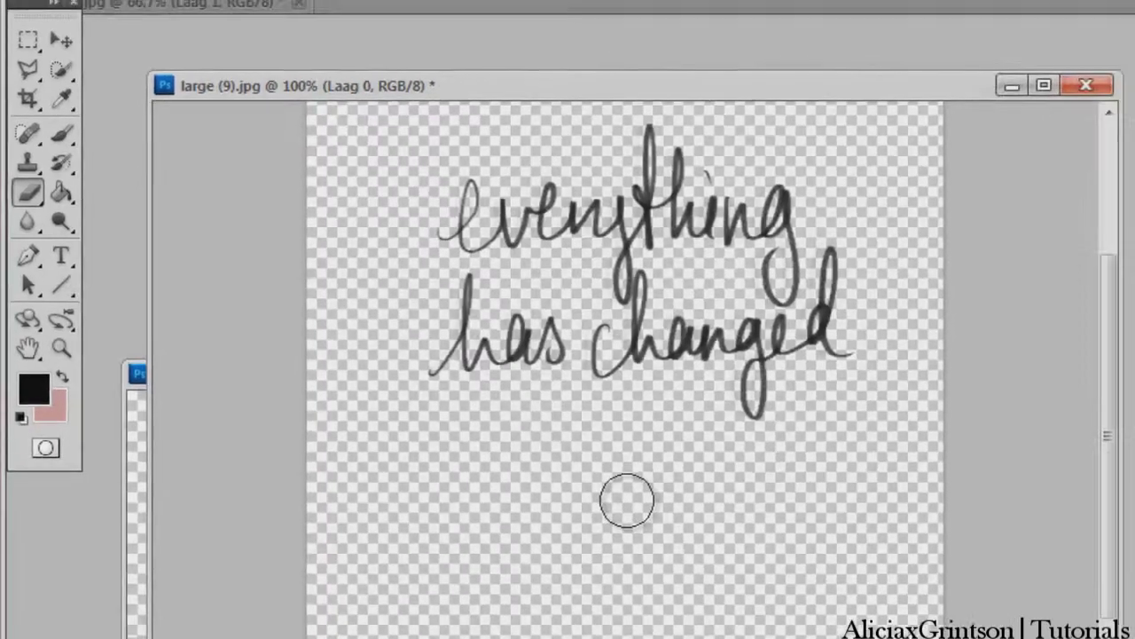
{"action": "key", "text": "ctrl+minus"}
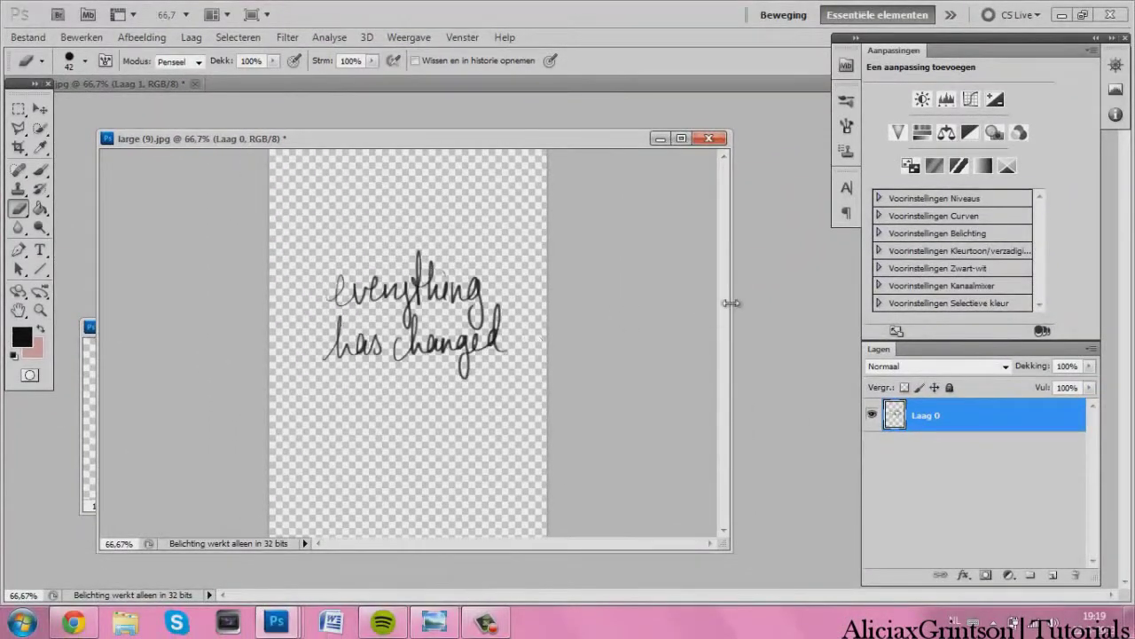
{"action": "left_click_drag", "start_coordinate": [729, 302], "coordinate": [390, 311]}
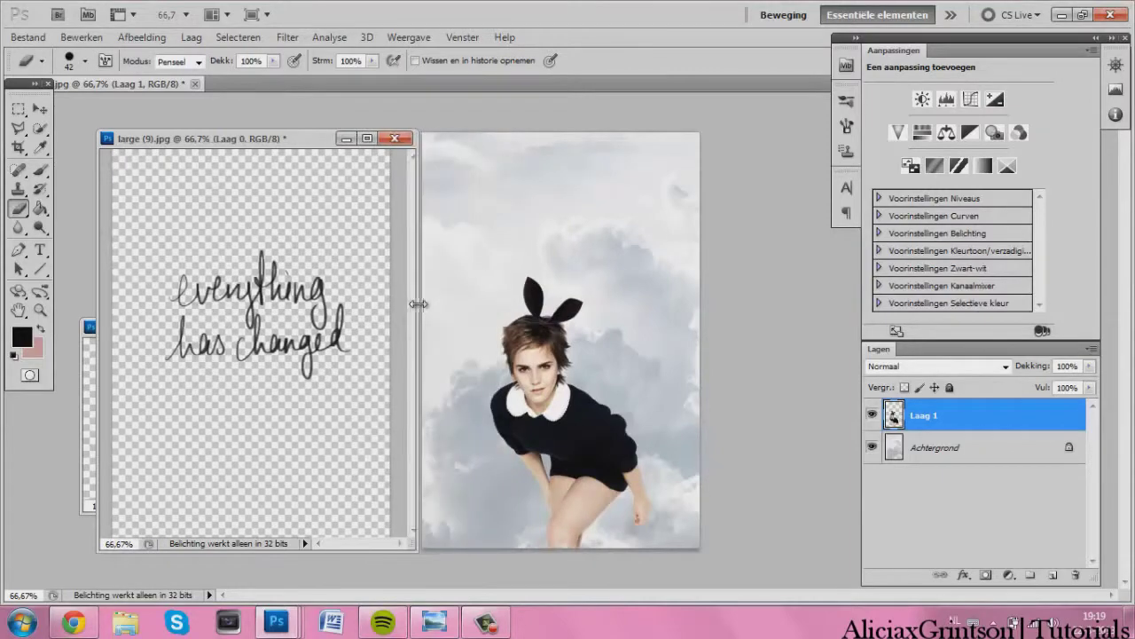
{"action": "left_click", "coordinate": [39, 111]}
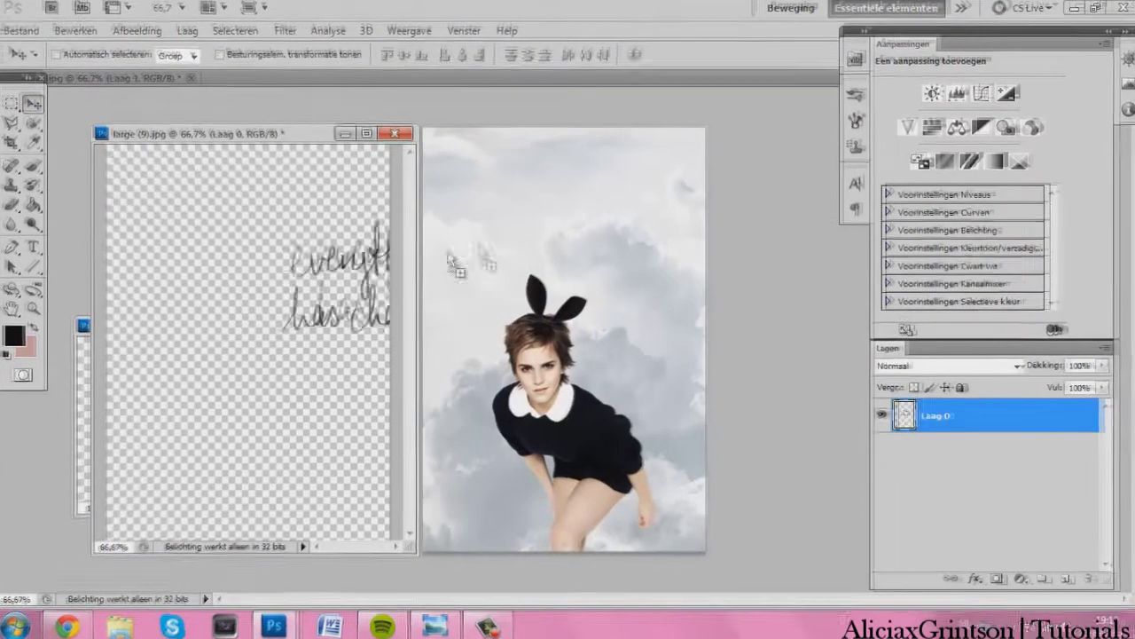
Step: Drag the handwriting into the collage as Laag 2, scale it down, and place it lower left
{"action": "left_click_drag", "start_coordinate": [257, 300], "coordinate": [589, 227]}
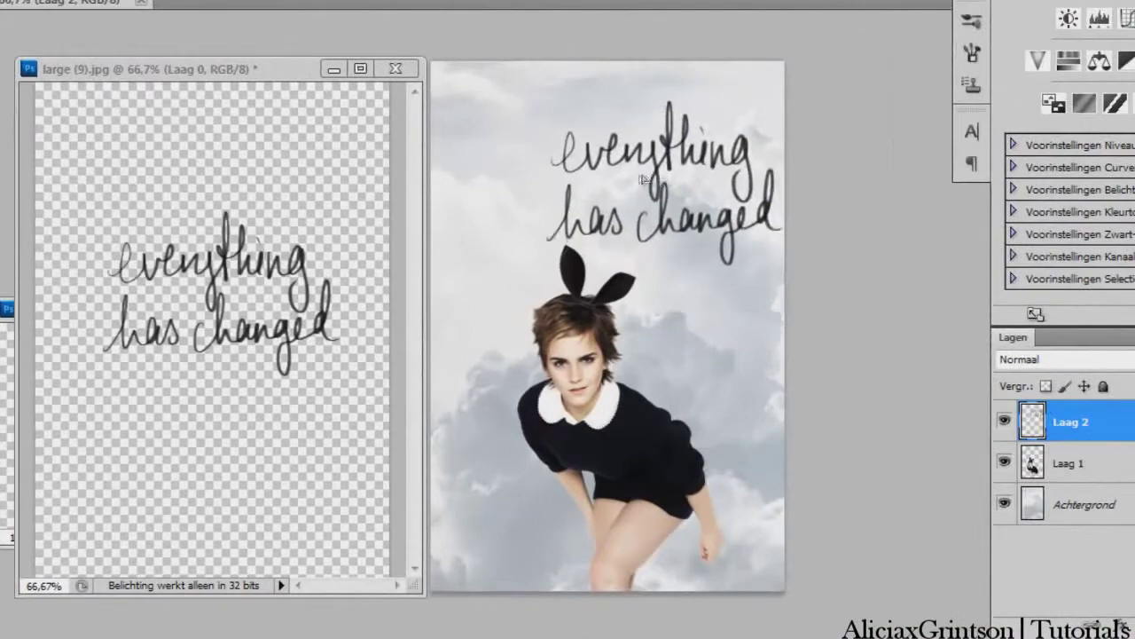
{"action": "left_click_drag", "start_coordinate": [642, 179], "coordinate": [605, 179]}
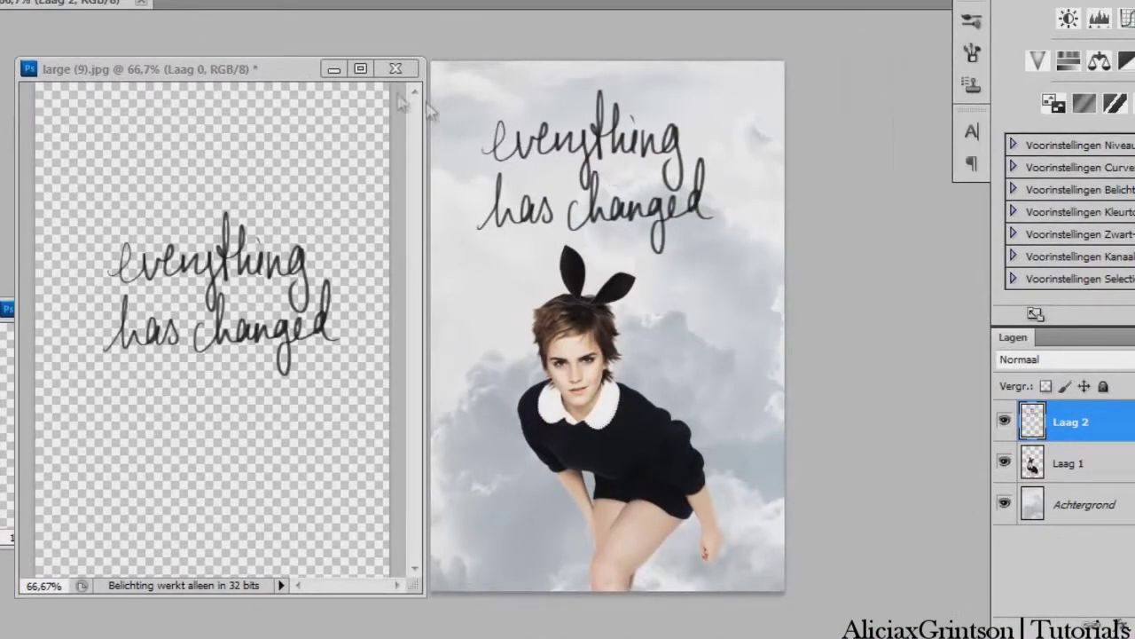
{"action": "left_click", "coordinate": [334, 71]}
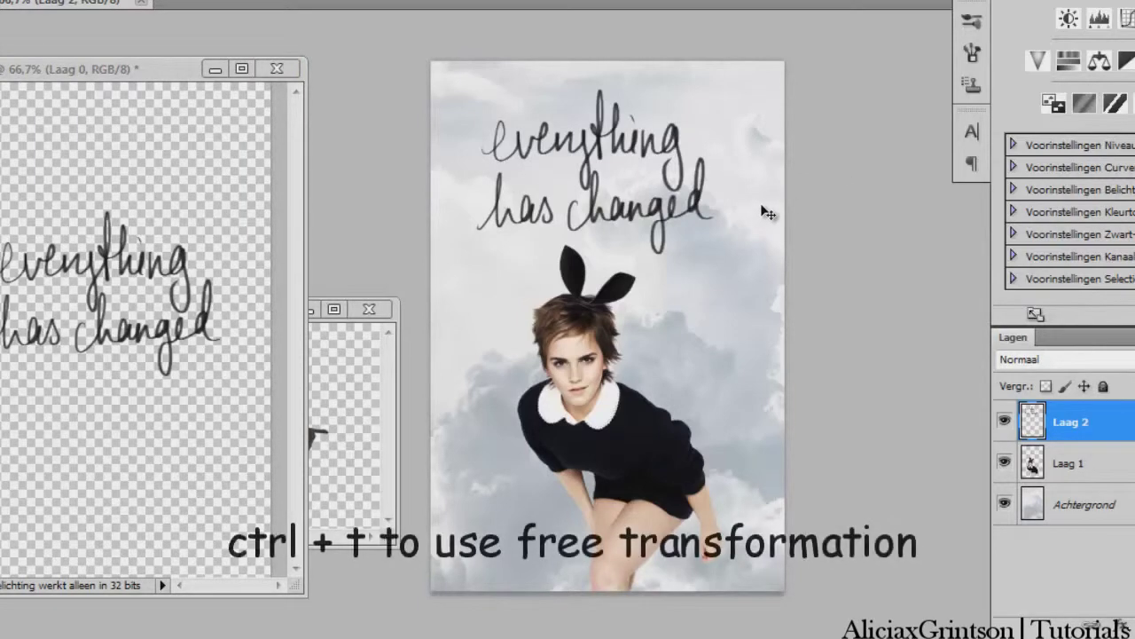
{"action": "key", "text": "ctrl+t"}
{"action": "left_click_drag", "start_coordinate": [714, 245], "coordinate": [654, 189]}
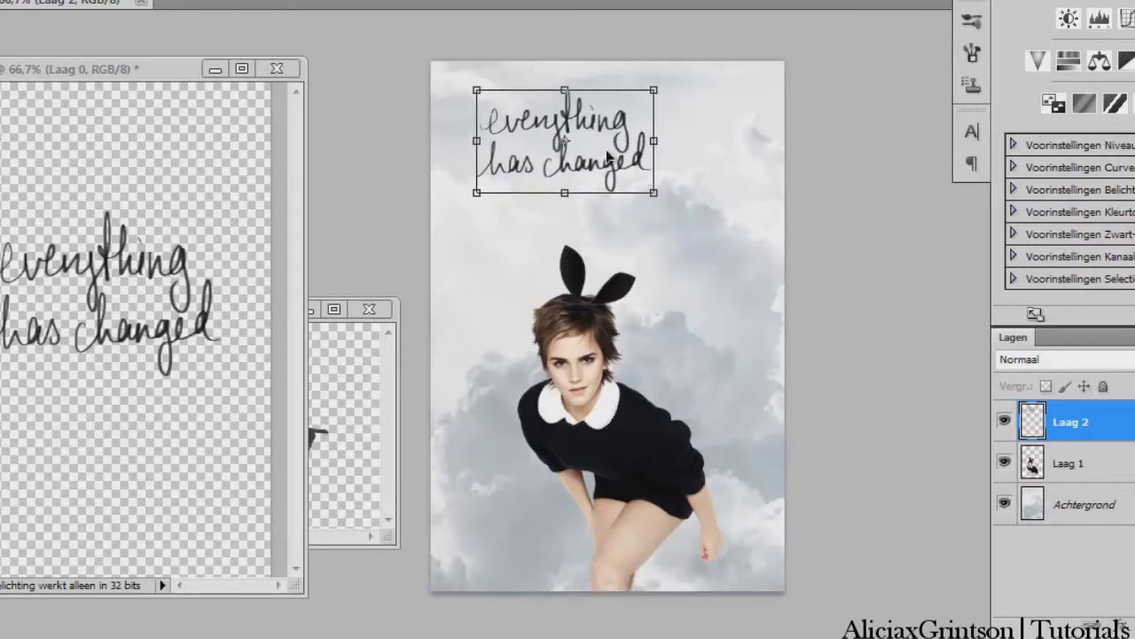
{"action": "double_click", "coordinate": [587, 180]}
{"action": "left_click_drag", "start_coordinate": [587, 118], "coordinate": [549, 486]}
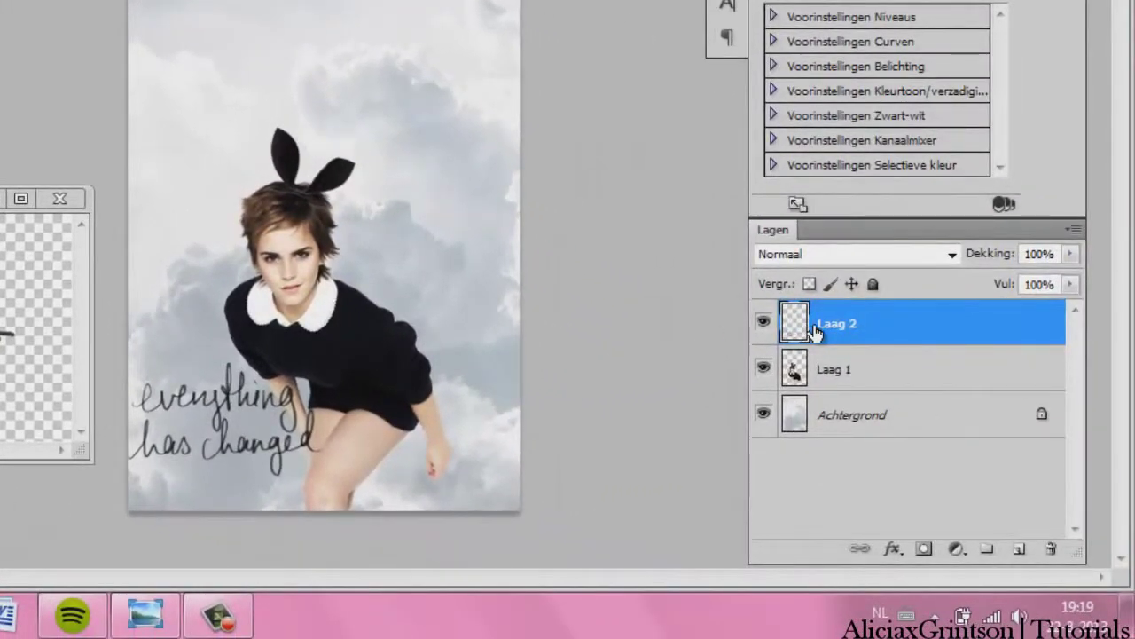
Step: Move Laag 2 below the girl, then shrink it slightly and tilt it counter-clockwise
{"action": "left_click_drag", "start_coordinate": [815, 330], "coordinate": [816, 395]}
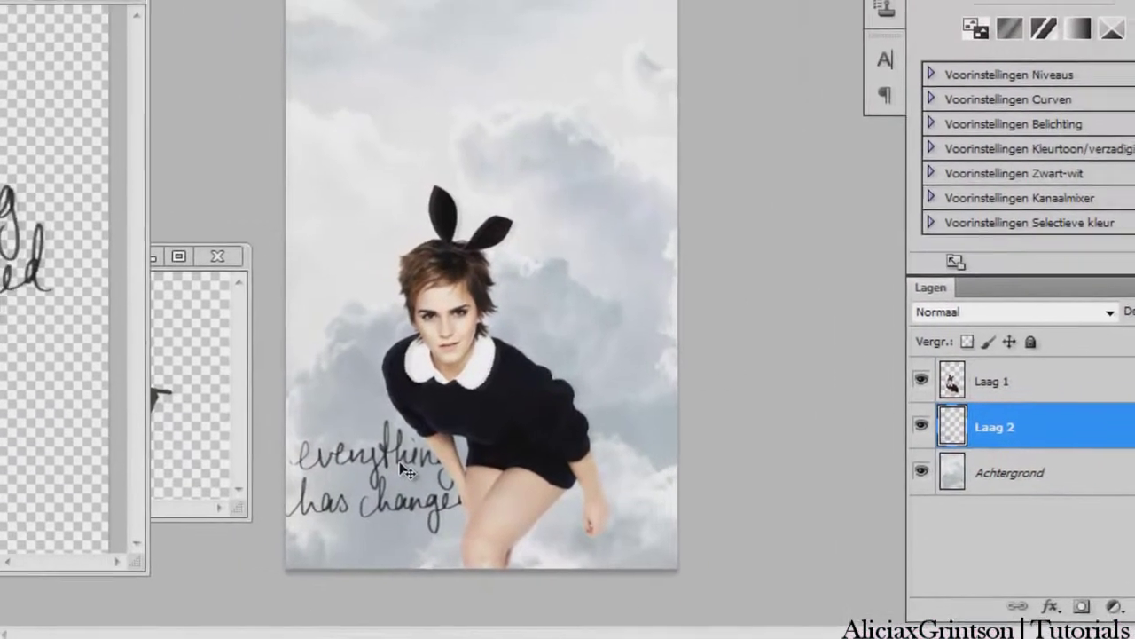
{"action": "key", "text": "ctrl+t"}
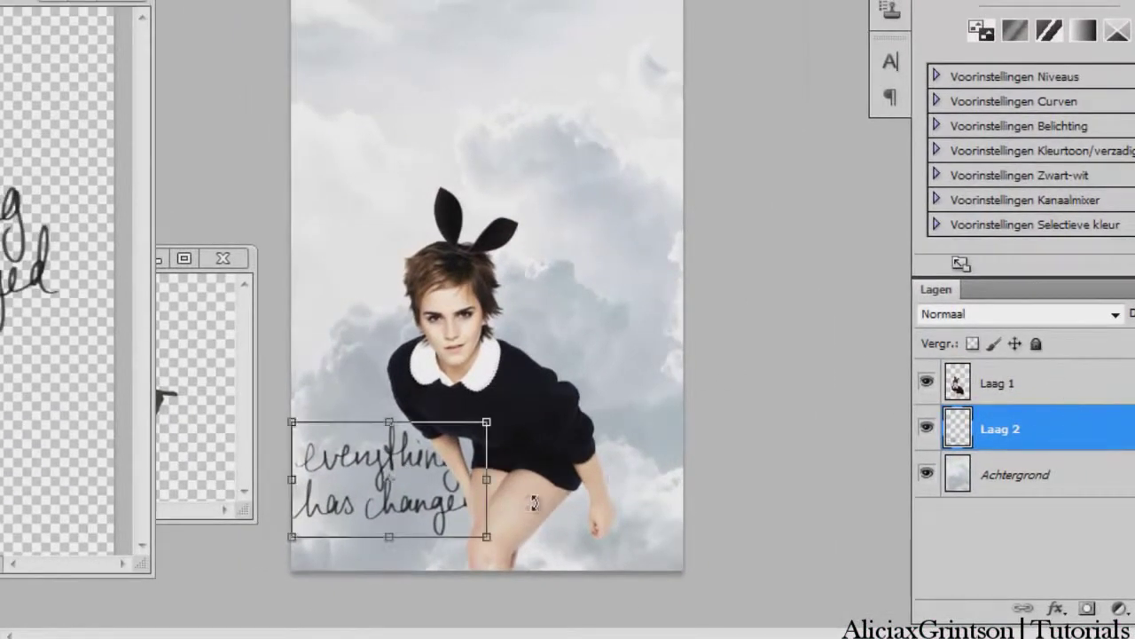
{"action": "left_click_drag", "start_coordinate": [491, 543], "coordinate": [466, 527]}
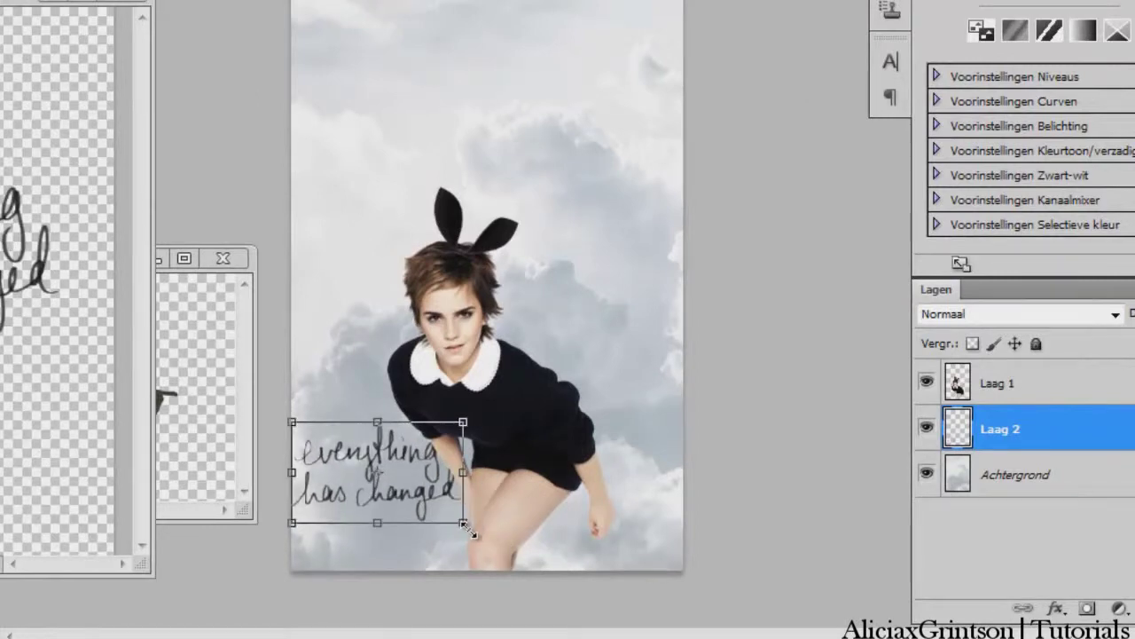
{"action": "left_click_drag", "start_coordinate": [382, 393], "coordinate": [373, 389]}
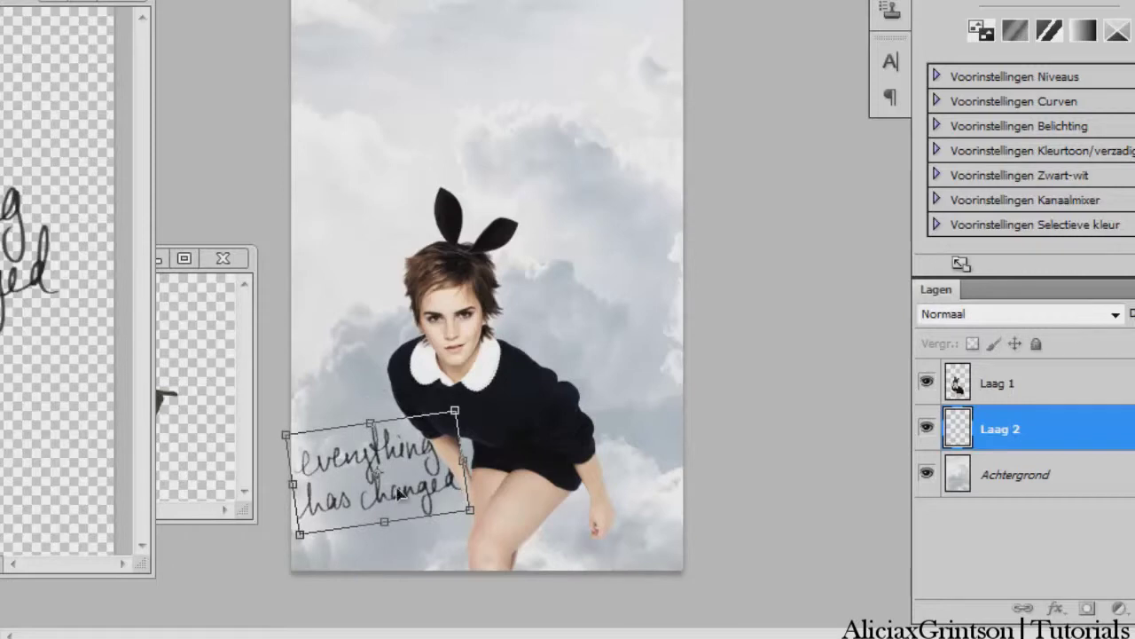
{"action": "left_click_drag", "start_coordinate": [402, 483], "coordinate": [407, 487]}
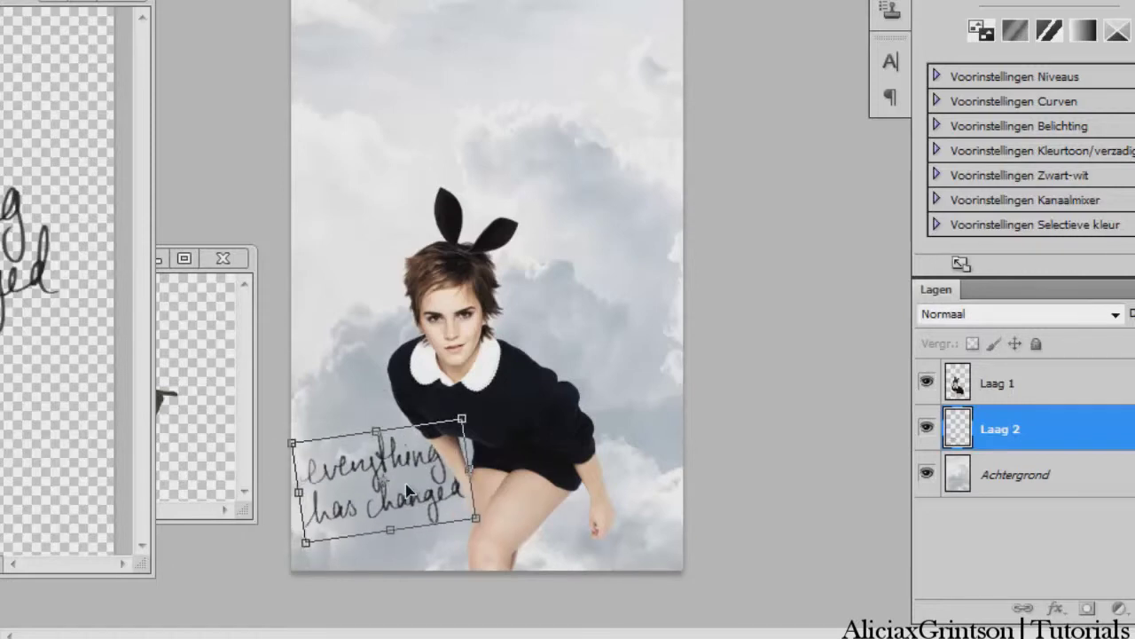
{"action": "key", "text": "Return"}
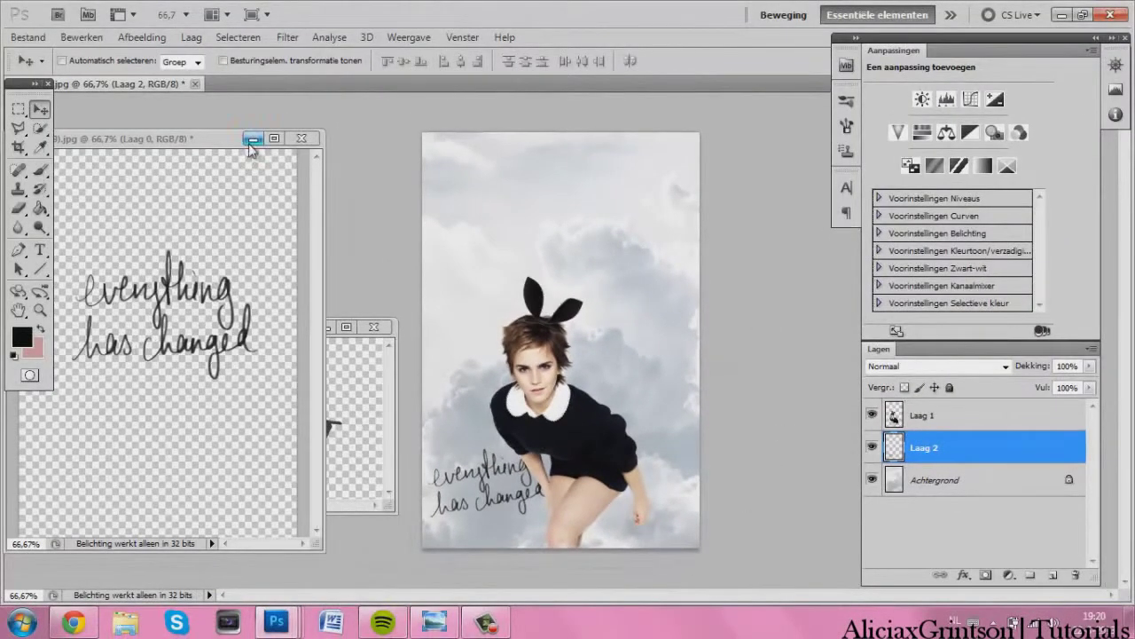
Step: Erase the faint watermark from the birds image 8.png
{"action": "left_click", "coordinate": [252, 139]}
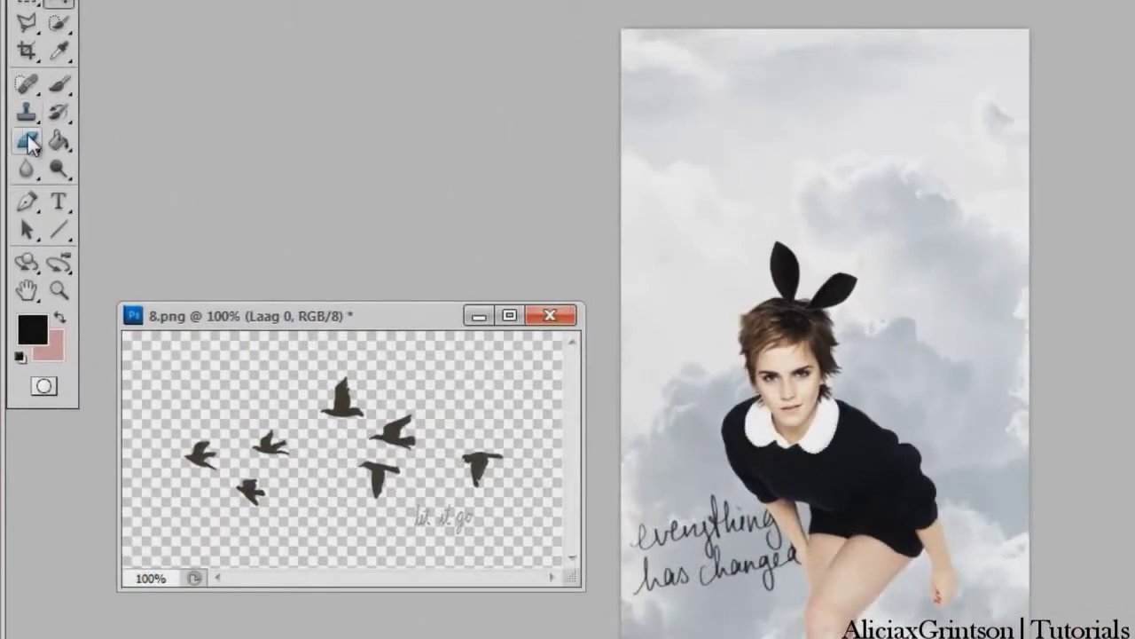
{"action": "left_click", "coordinate": [18, 210]}
{"action": "left_click_drag", "start_coordinate": [363, 524], "coordinate": [477, 524]}
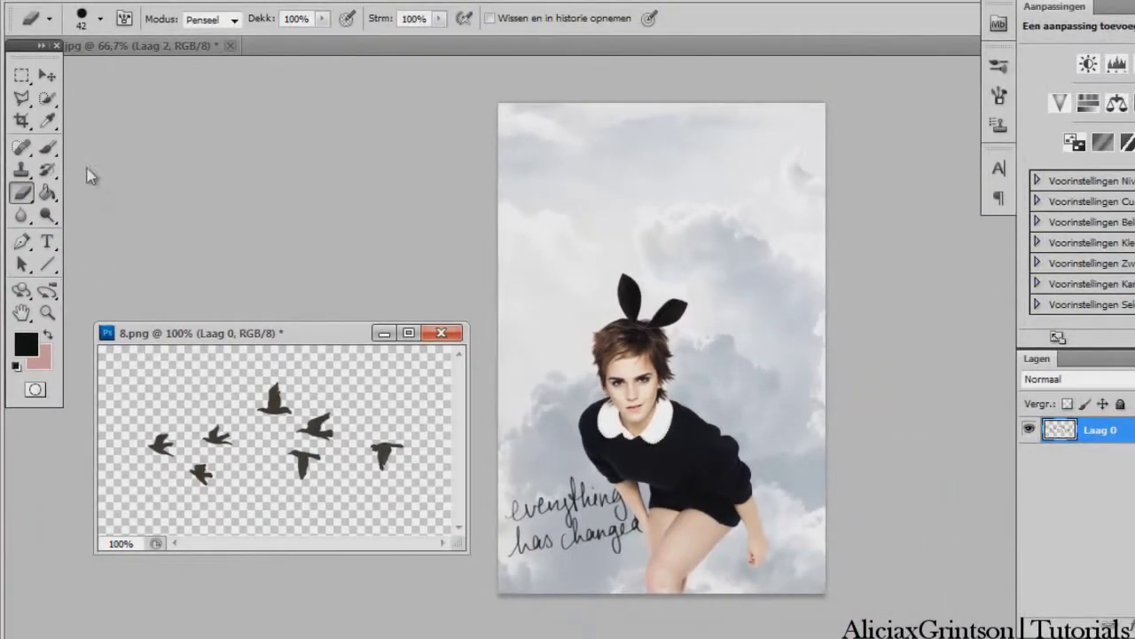
Step: Drag the flock of birds into the collage above the bunny ears as Laag 3
{"action": "left_click", "coordinate": [51, 54]}
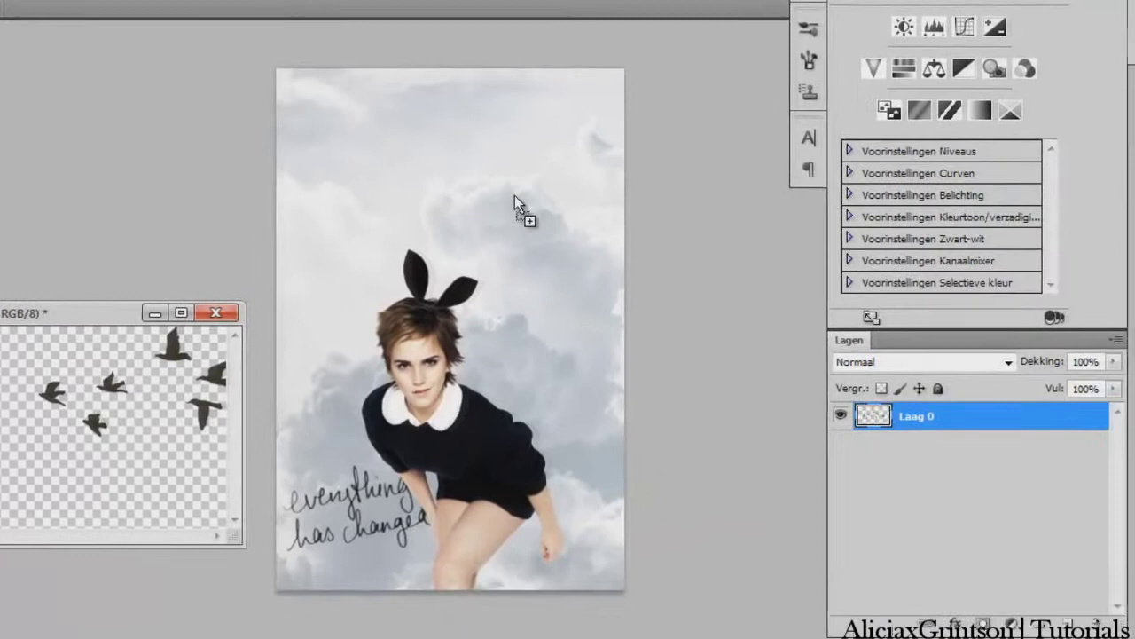
{"action": "mouse_move", "coordinate": [285, 421]}
{"action": "left_mouse_down"}
{"action": "mouse_move", "coordinate": [512, 190]}
{"action": "mouse_move", "coordinate": [439, 175]}
{"action": "mouse_move", "coordinate": [438, 184]}
{"action": "left_mouse_up"}
{"action": "left_click", "coordinate": [147, 312]}
{"action": "left_click_drag", "start_coordinate": [434, 183], "coordinate": [431, 189]}
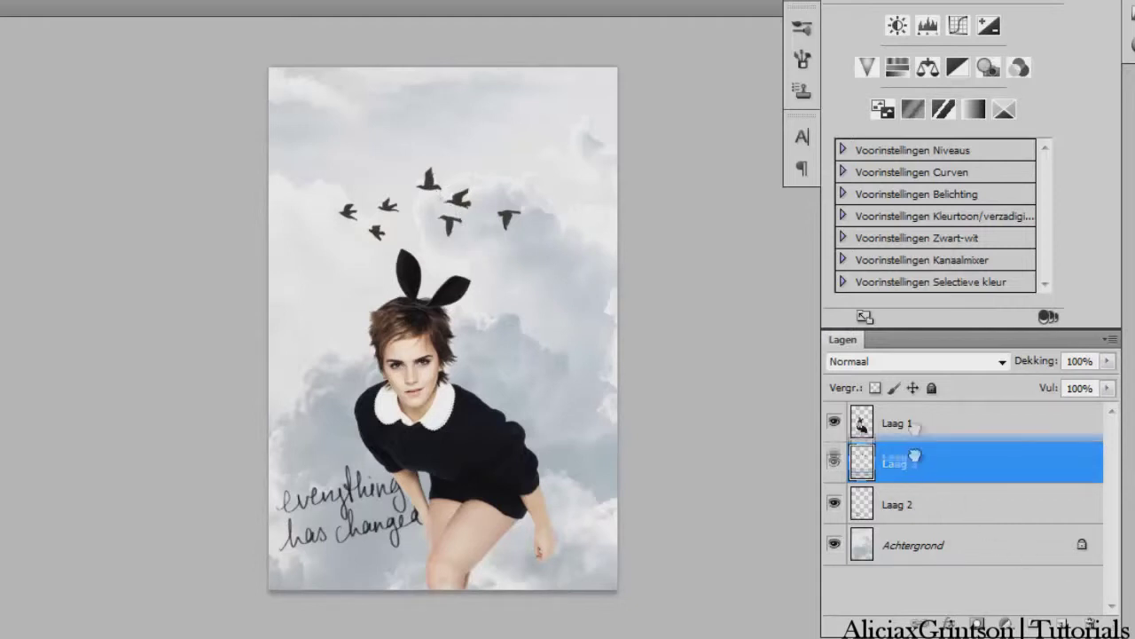
Step: Move Laag 3 to the top, duplicate it as Laag 3 kopie, and set Laag 3 to 50% opacity
{"action": "left_click_drag", "start_coordinate": [910, 477], "coordinate": [916, 401]}
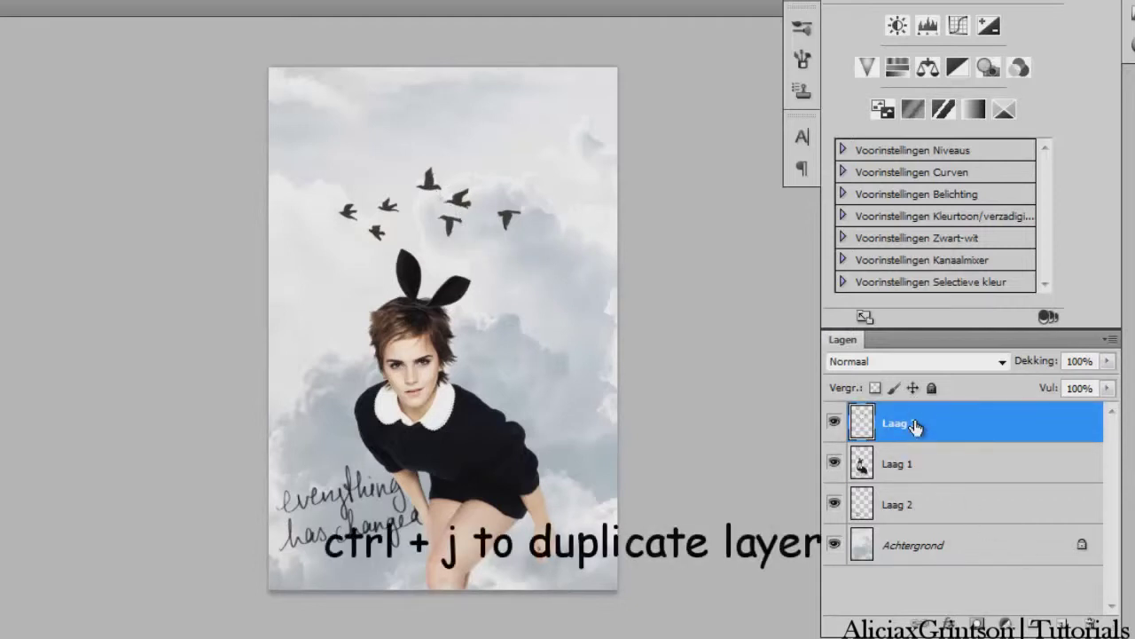
{"action": "key", "text": "ctrl+j"}
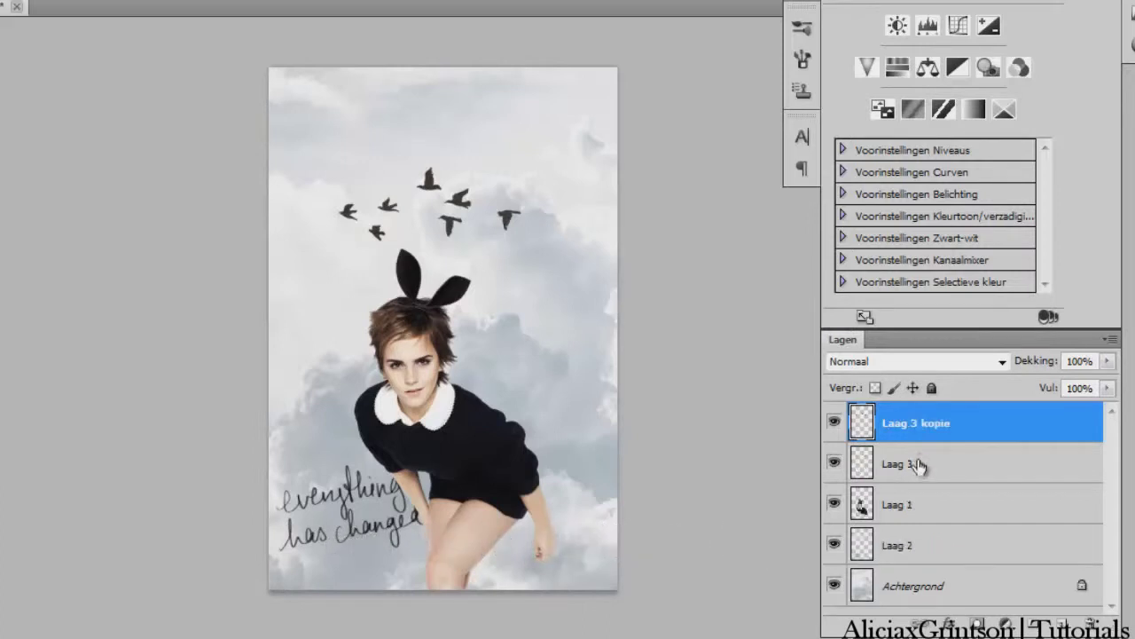
{"action": "left_click", "coordinate": [919, 467]}
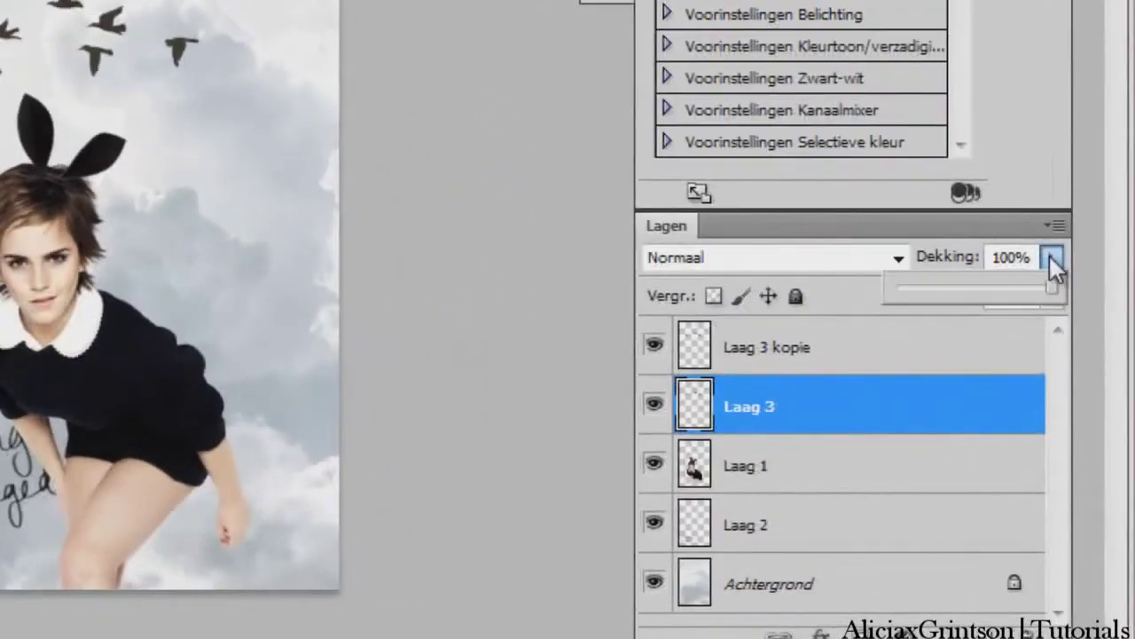
{"action": "left_click", "coordinate": [1050, 257]}
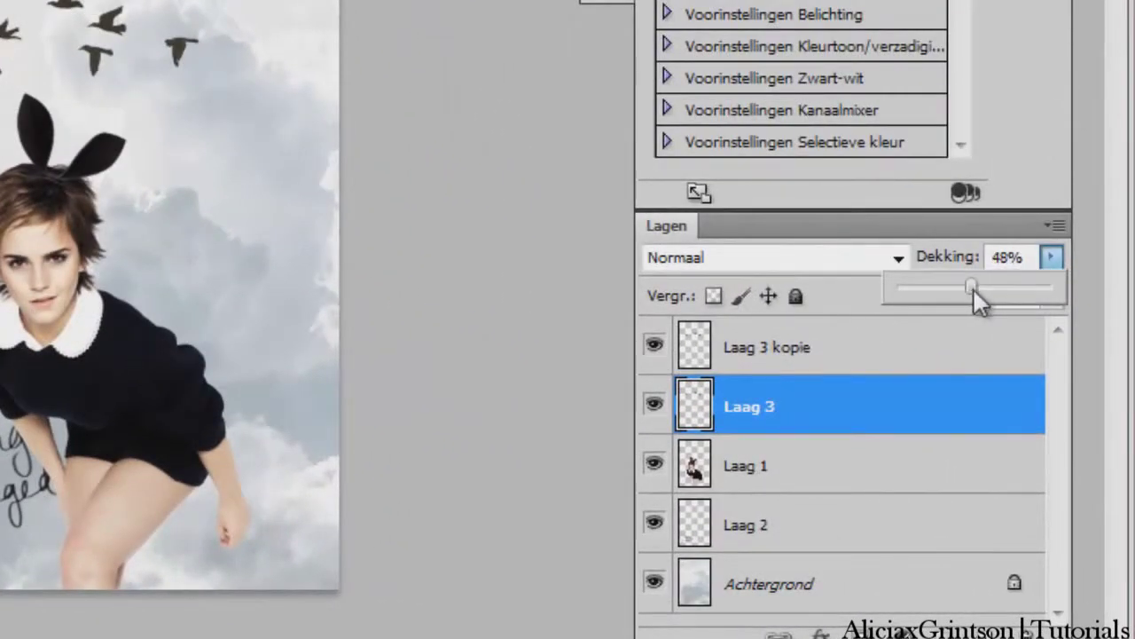
{"action": "left_click_drag", "start_coordinate": [976, 291], "coordinate": [980, 292]}
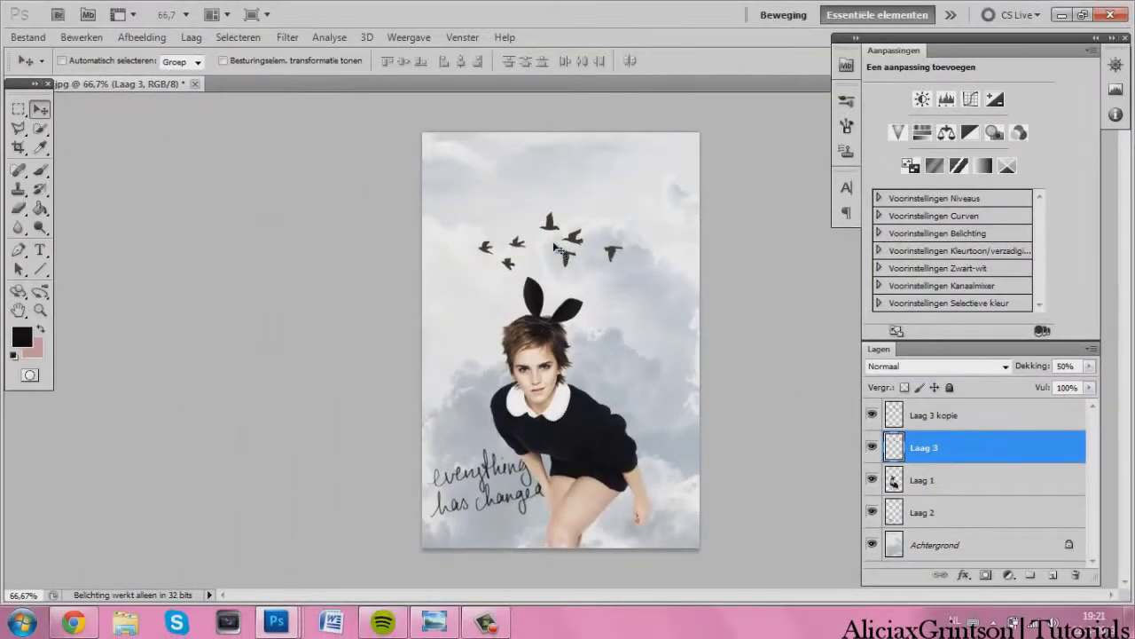
Step: Nudge the 50%-opacity Laag 3 birds a few pixels right and down to create an offset grey shadow
{"action": "key", "text": "ctrl+plus"}
{"action": "key", "text": "ctrl+plus"}
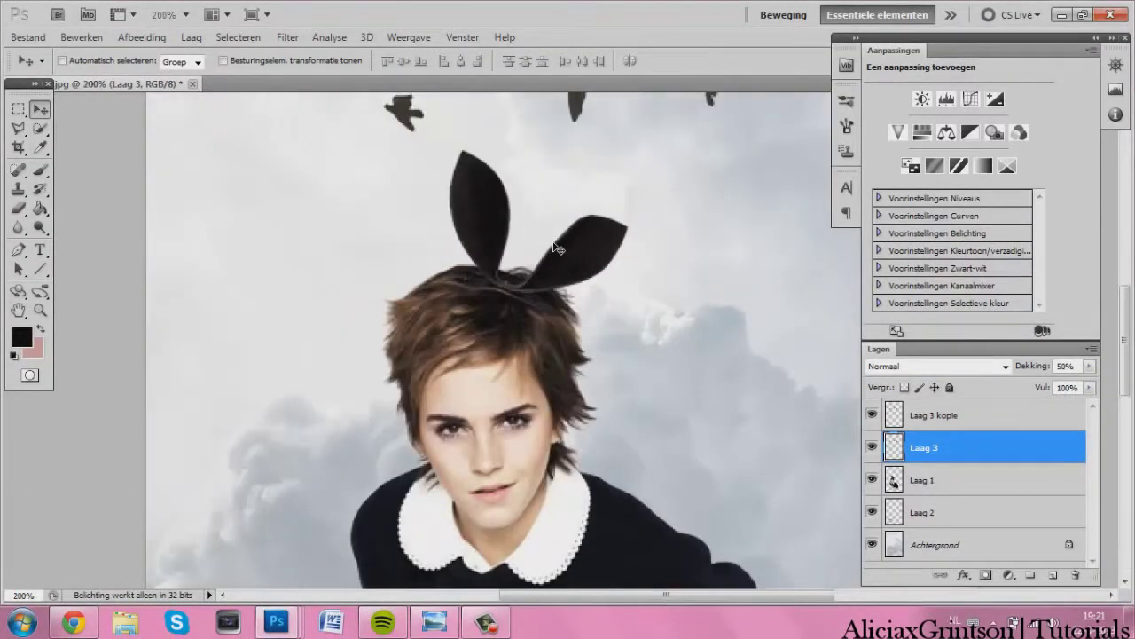
{"action": "scroll", "coordinate": [557, 248], "scroll_direction": "up", "scroll_amount": 3}
{"action": "scroll", "coordinate": [556, 249], "scroll_direction": "up", "scroll_amount": 2}
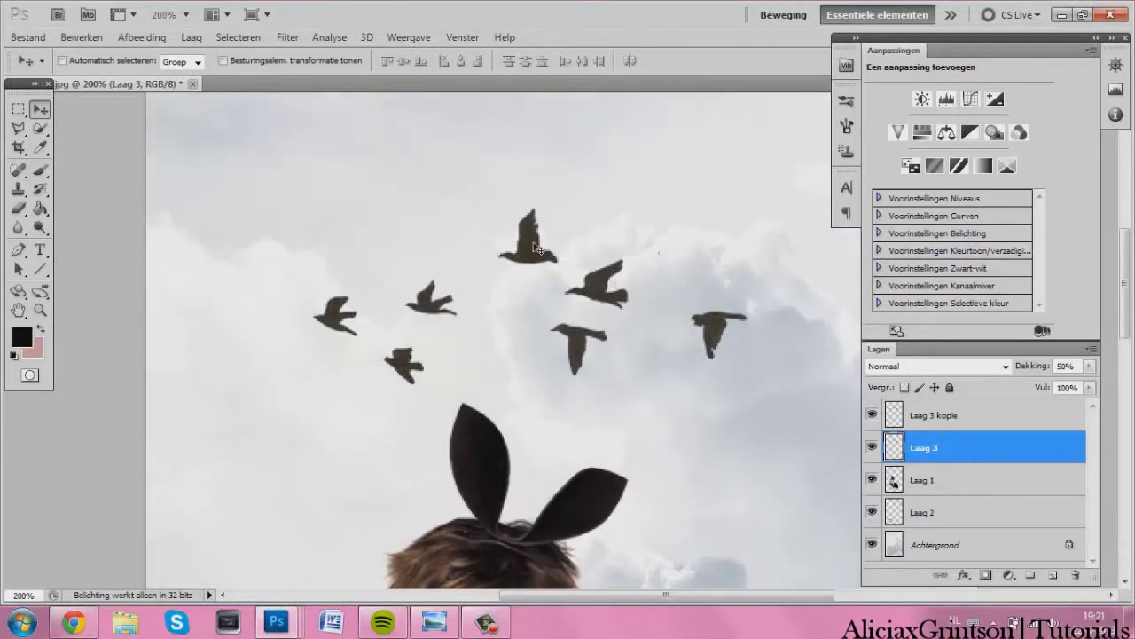
{"action": "left_click_drag", "start_coordinate": [536, 246], "coordinate": [539, 246]}
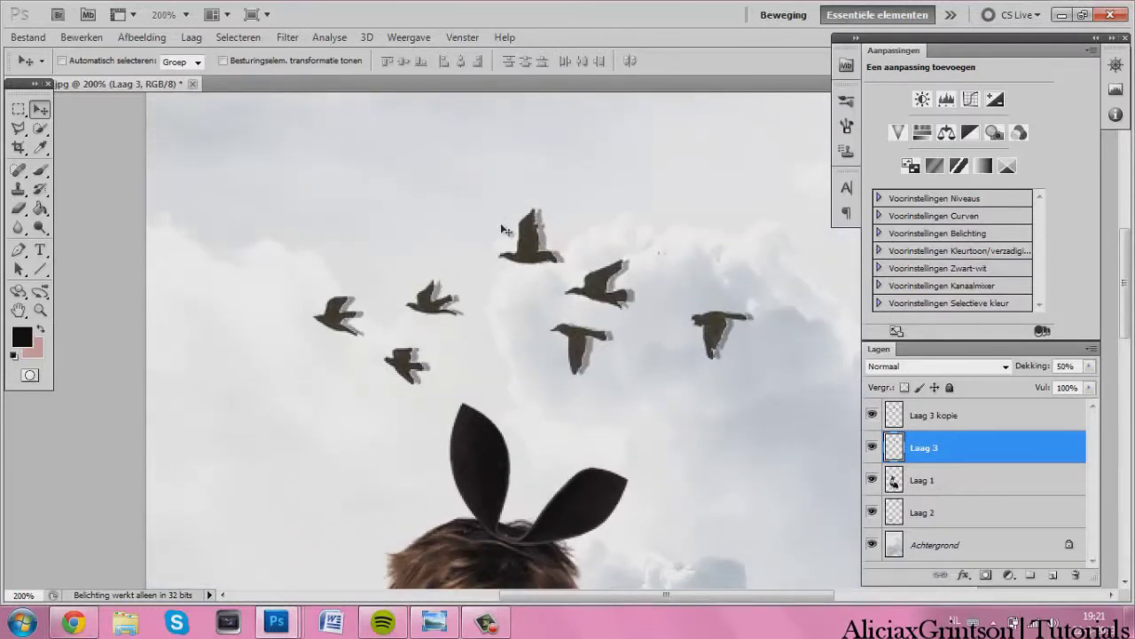
{"action": "scroll", "coordinate": [566, 340], "scroll_direction": "down", "scroll_amount": 3}
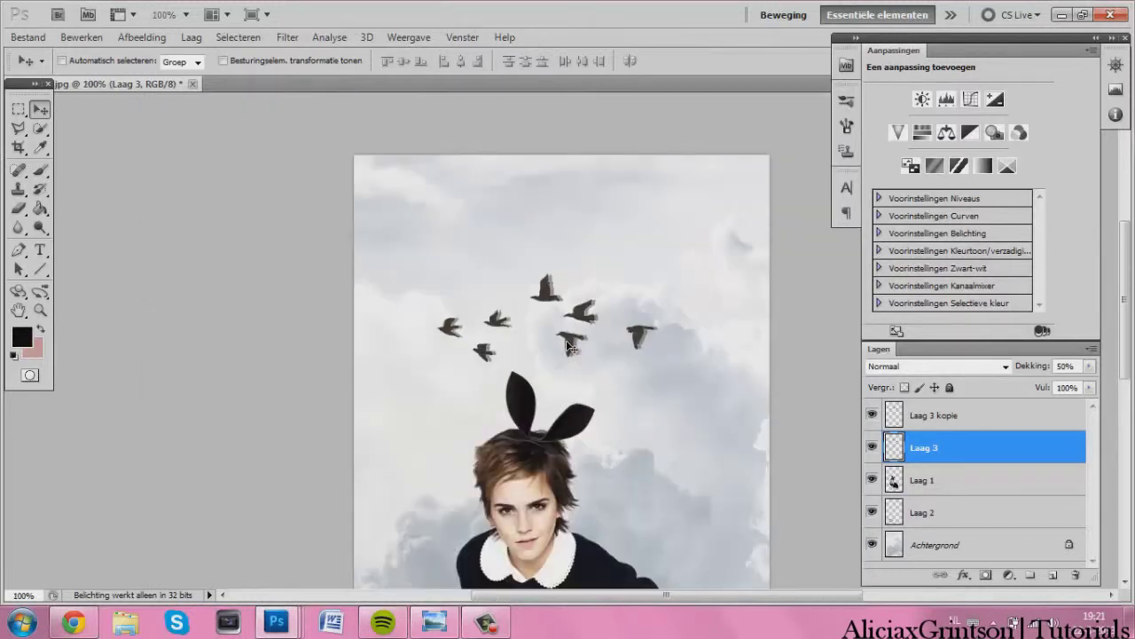
{"action": "scroll", "coordinate": [565, 340], "scroll_direction": "up", "scroll_amount": 3}
{"action": "scroll", "coordinate": [566, 340], "scroll_direction": "up", "scroll_amount": 1}
{"action": "scroll", "coordinate": [545, 306], "scroll_direction": "up", "scroll_amount": 1}
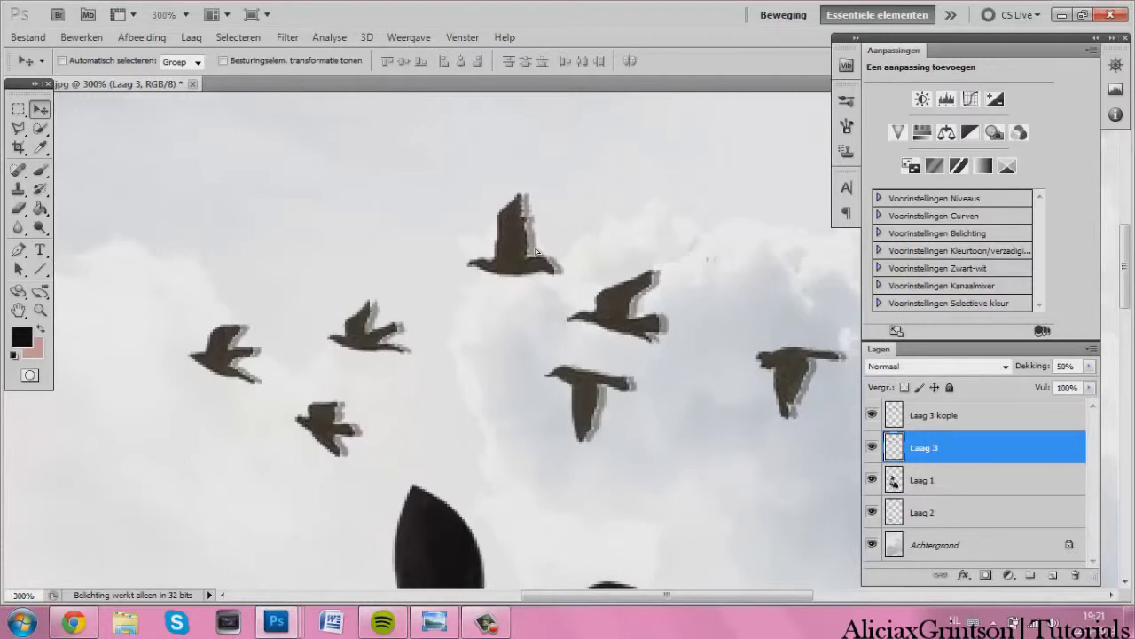
{"action": "scroll", "coordinate": [538, 253], "scroll_direction": "down", "scroll_amount": 1}
{"action": "scroll", "coordinate": [538, 254], "scroll_direction": "down", "scroll_amount": 1}
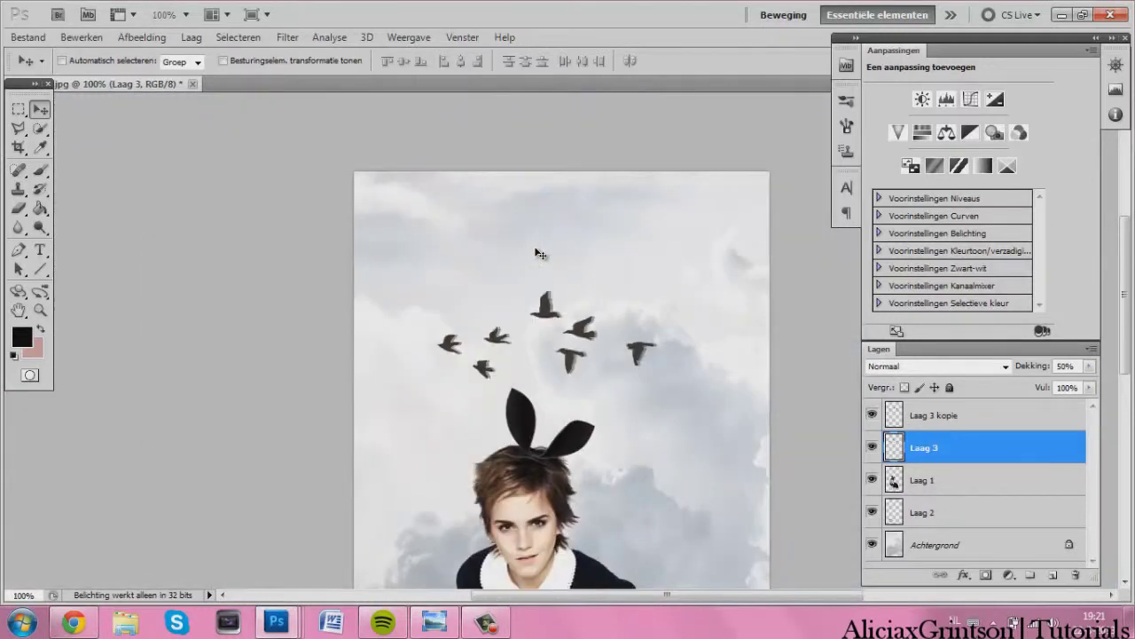
{"action": "scroll", "coordinate": [539, 254], "scroll_direction": "down", "scroll_amount": 1}
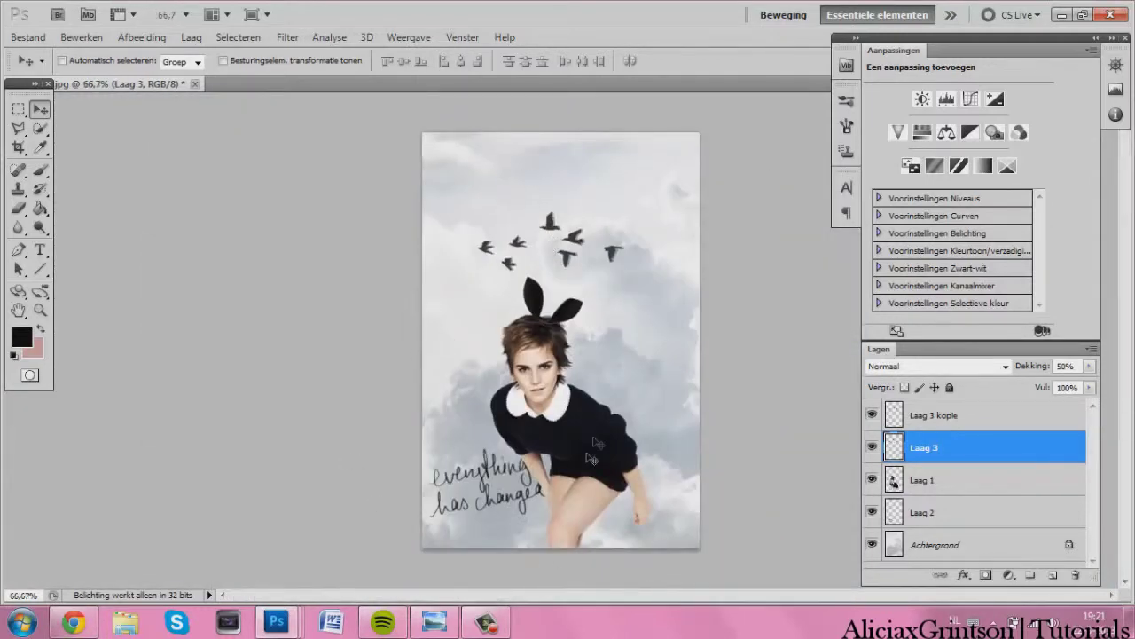
{"action": "mouse_move", "coordinate": [277, 621]}
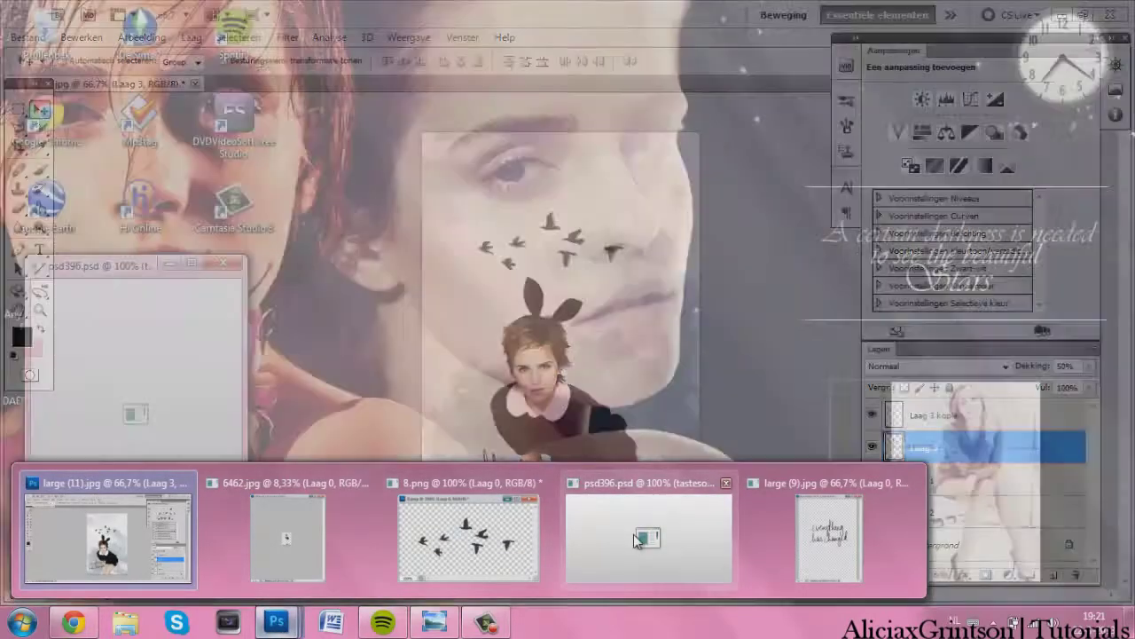
Step: Bring the tastesofparadise group from psd396.psd into the collage and stack it above Laag 3 kopie
{"action": "left_click", "coordinate": [625, 513]}
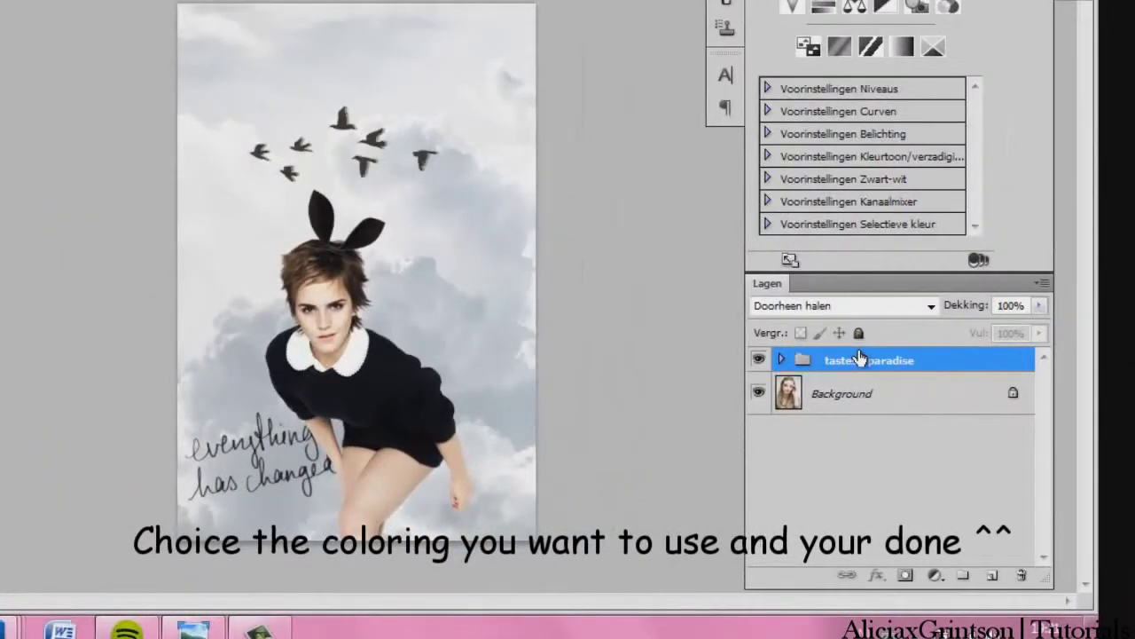
{"action": "left_click_drag", "start_coordinate": [865, 360], "coordinate": [543, 298]}
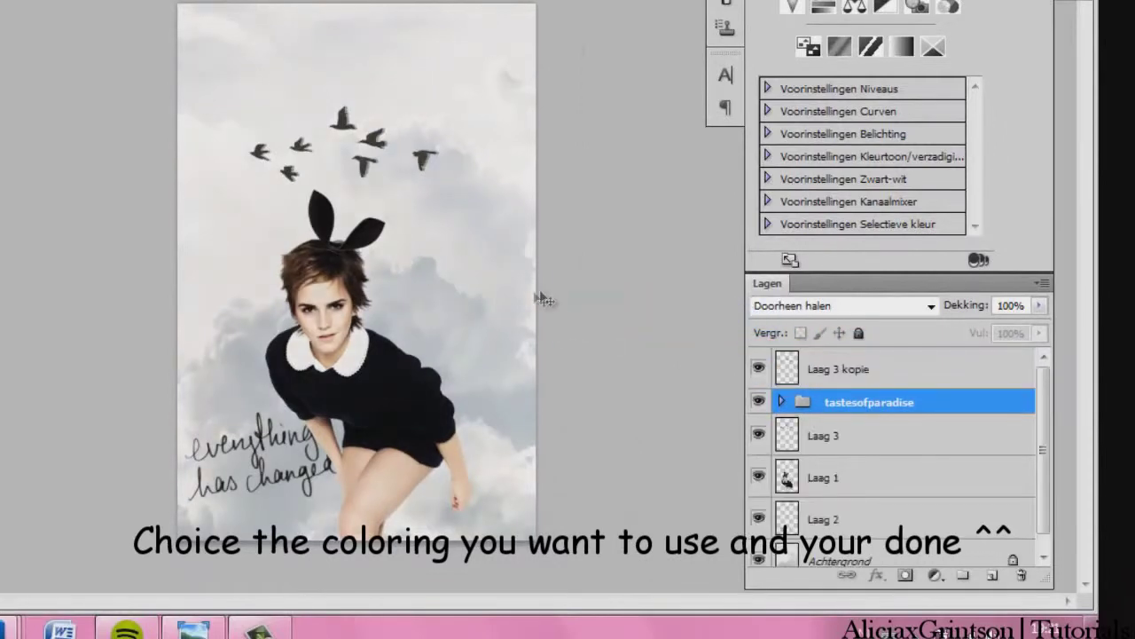
{"action": "left_click_drag", "start_coordinate": [880, 374], "coordinate": [877, 425]}
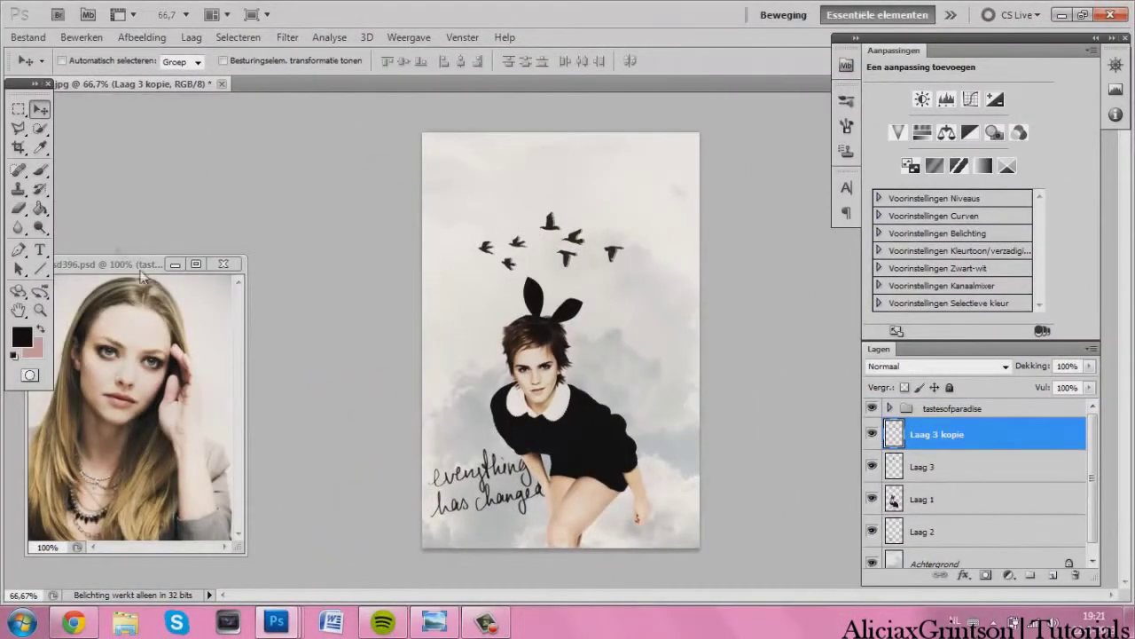
{"action": "left_click", "coordinate": [177, 264]}
{"action": "left_click", "coordinate": [40, 249]}
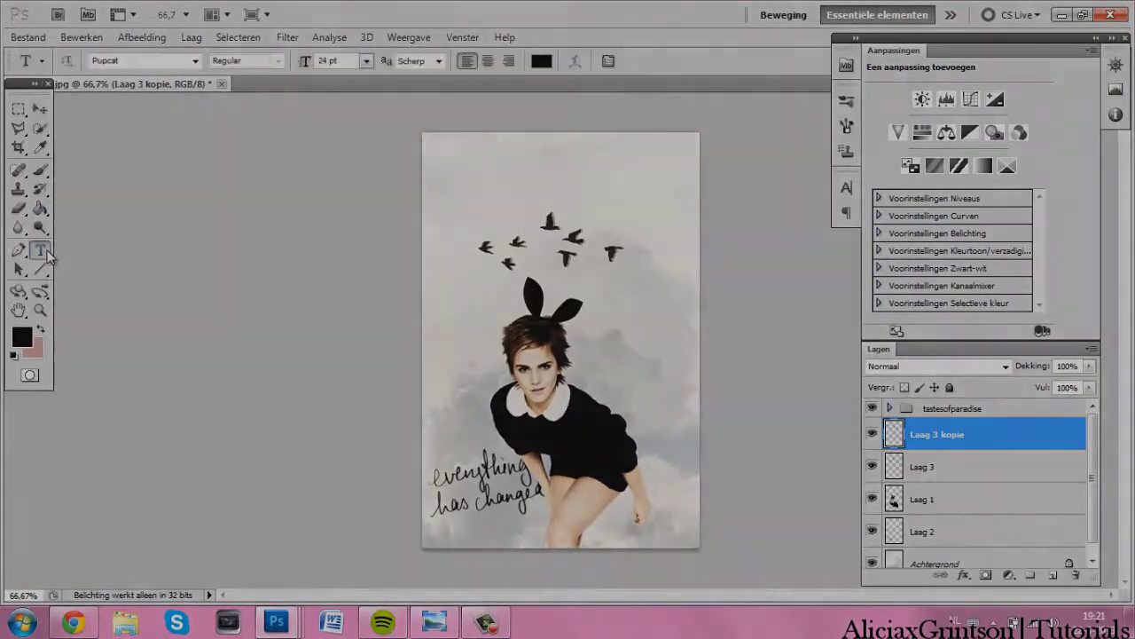